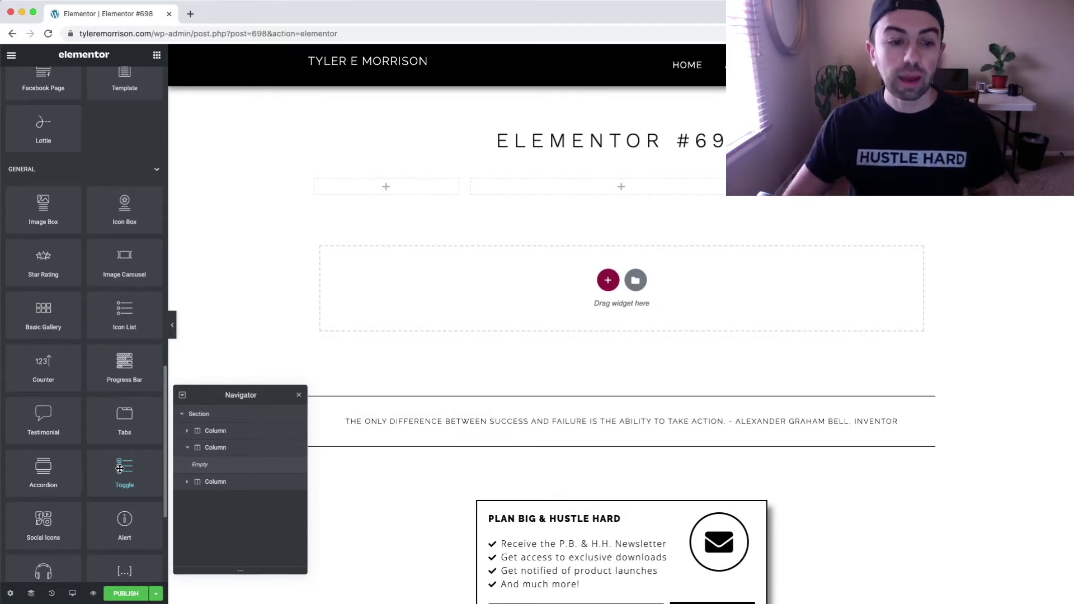
# - Add a Toggle widget to the middle column of the three-column section
pyautogui.moveTo(132, 466); pyautogui.dragTo(598, 183)
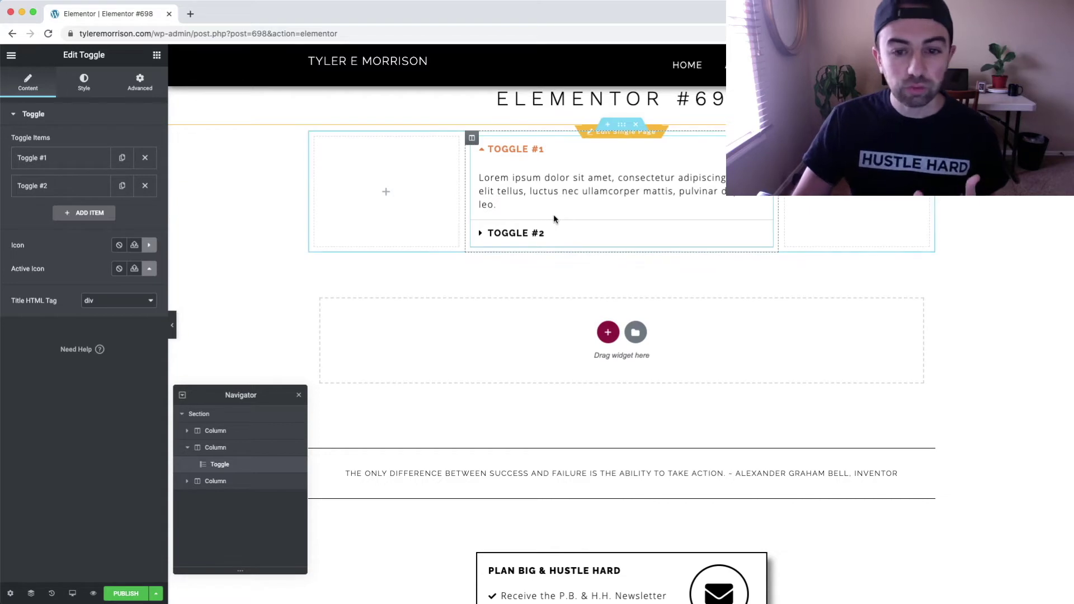
# - Give the toggle titles a red background color
pyautogui.click(84, 81)
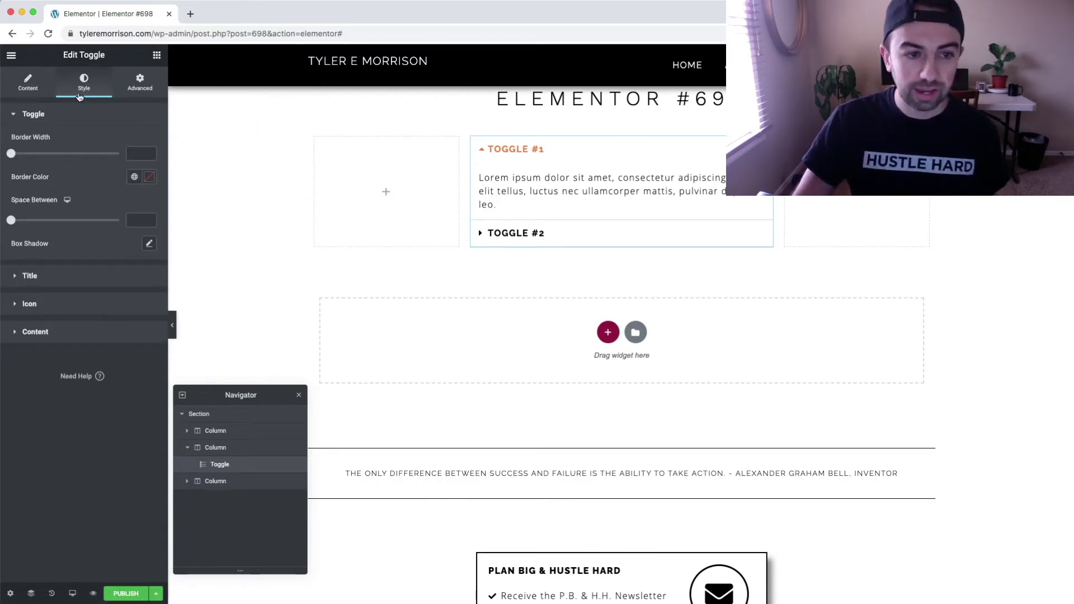
pyautogui.click(25, 276)
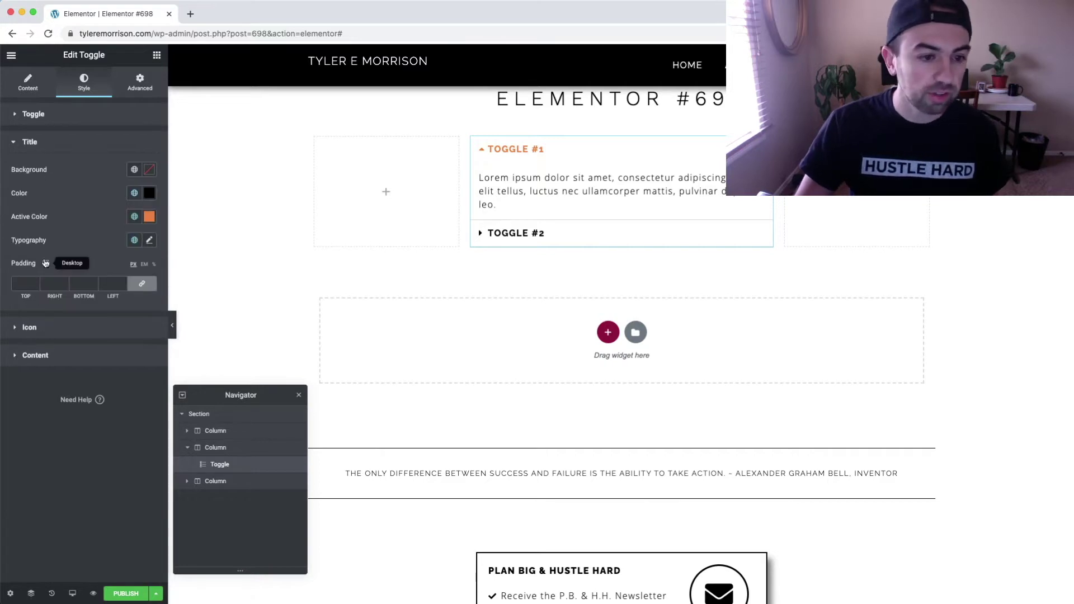
pyautogui.click(149, 170)
pyautogui.click(101, 231)
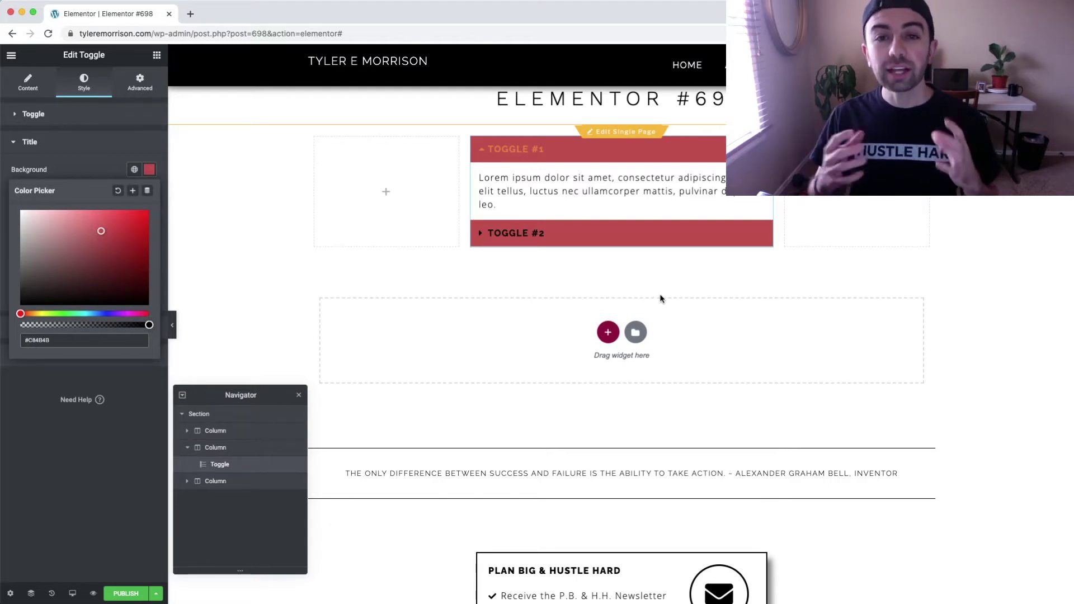
# - Expand and collapse Toggle #1 and Toggle #2 on the page to check how the items open and close
pyautogui.click(483, 150)
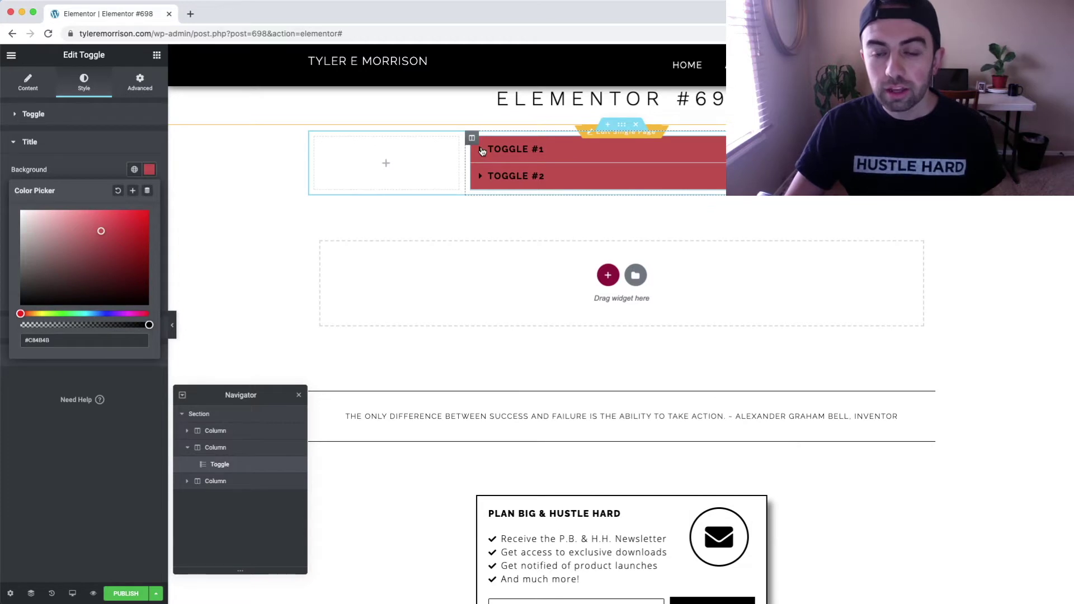
pyautogui.click(482, 150)
pyautogui.click(482, 150)
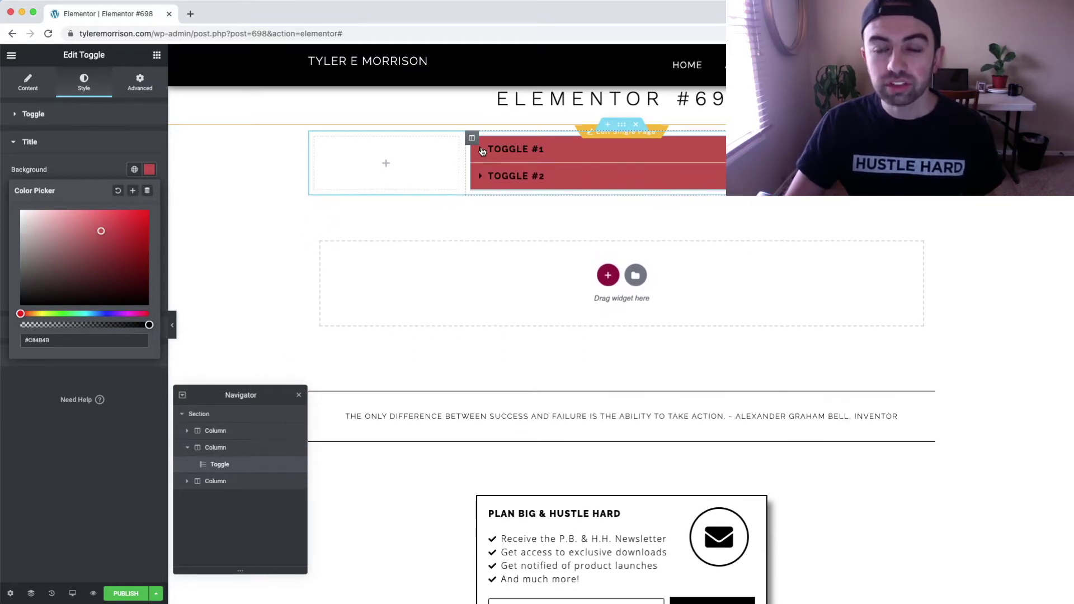
pyautogui.click(482, 150)
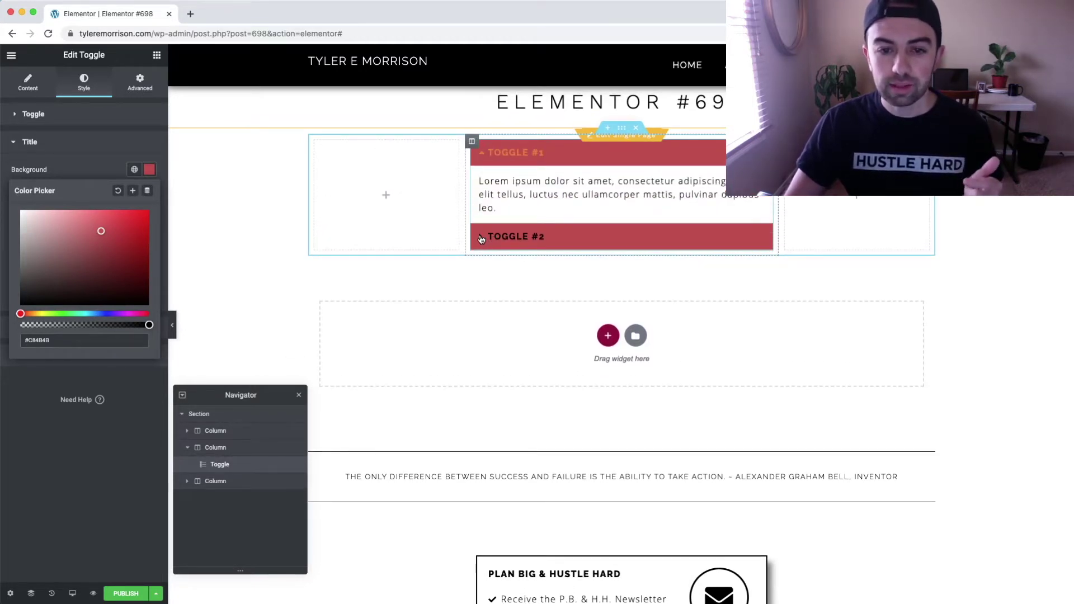
pyautogui.click(483, 237)
pyautogui.click(481, 238)
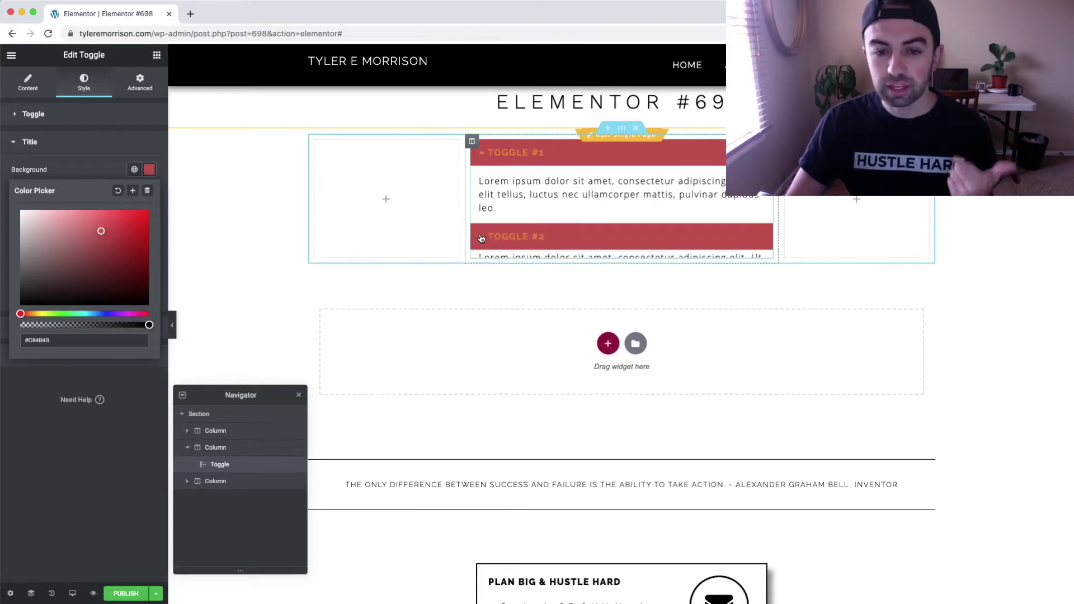
pyautogui.click(481, 238)
pyautogui.click(481, 238)
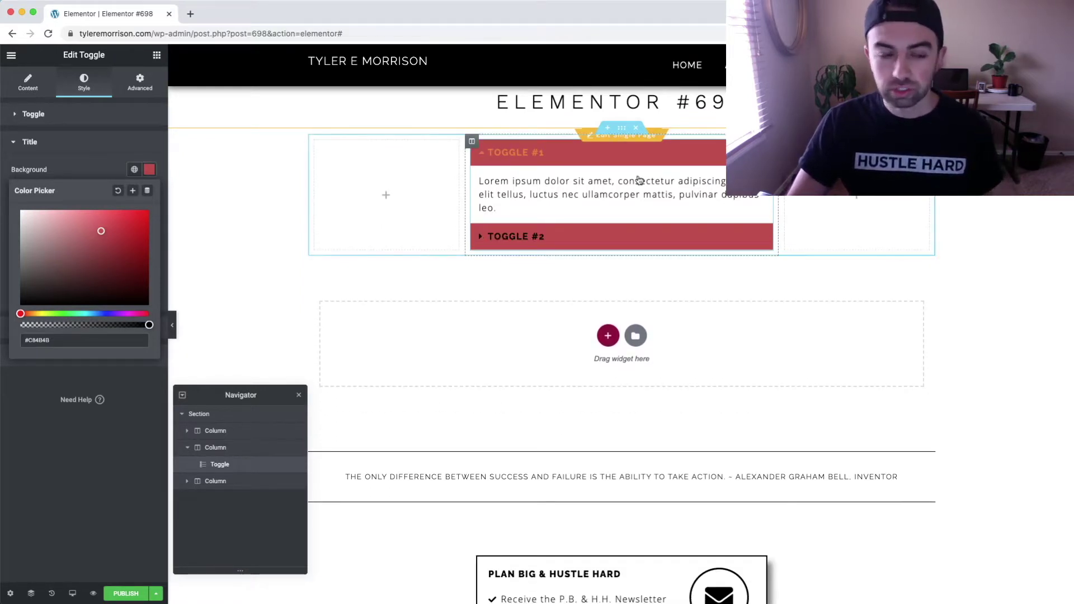
# - Reset the toggle title background color to its default and close the color picker
pyautogui.click(118, 191)
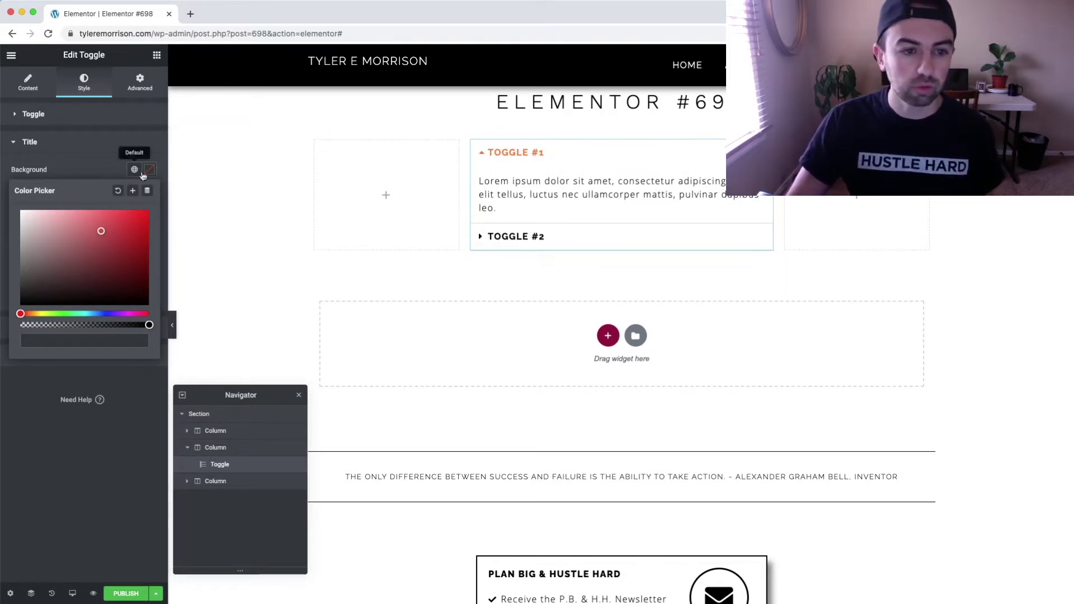
pyautogui.click(160, 174)
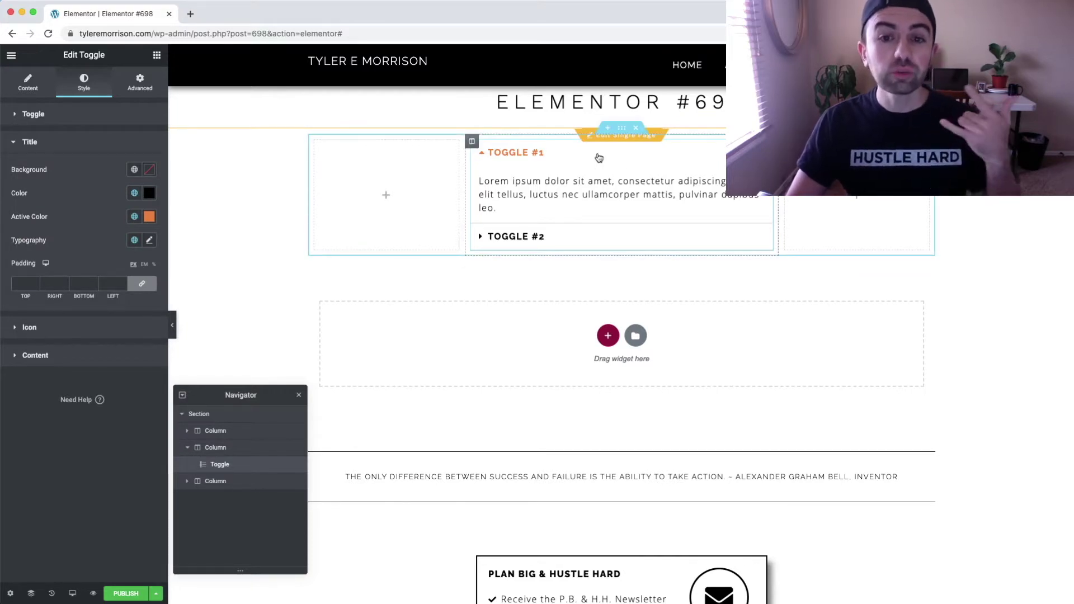
# - Add two new items to the toggle's content and collapse the last one's settings
pyautogui.click(30, 84)
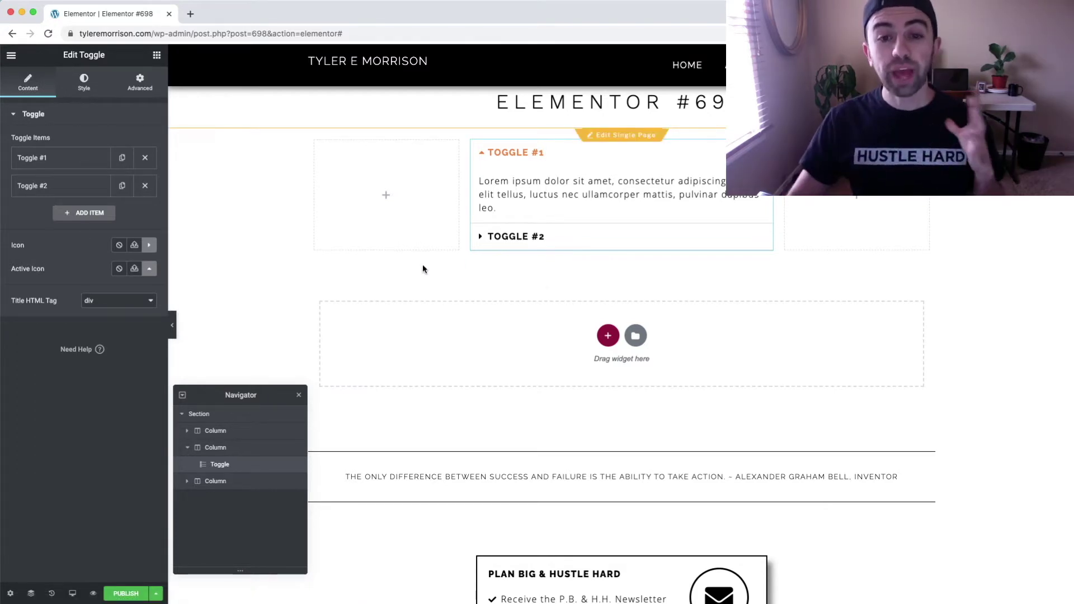
pyautogui.click(91, 217)
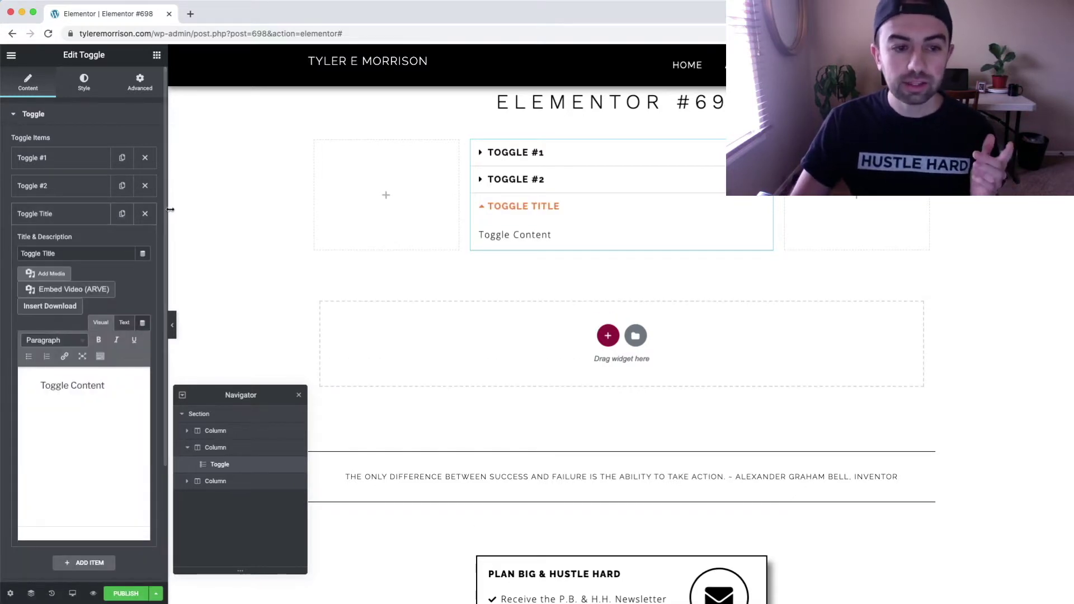
pyautogui.click(93, 217)
pyautogui.click(101, 248)
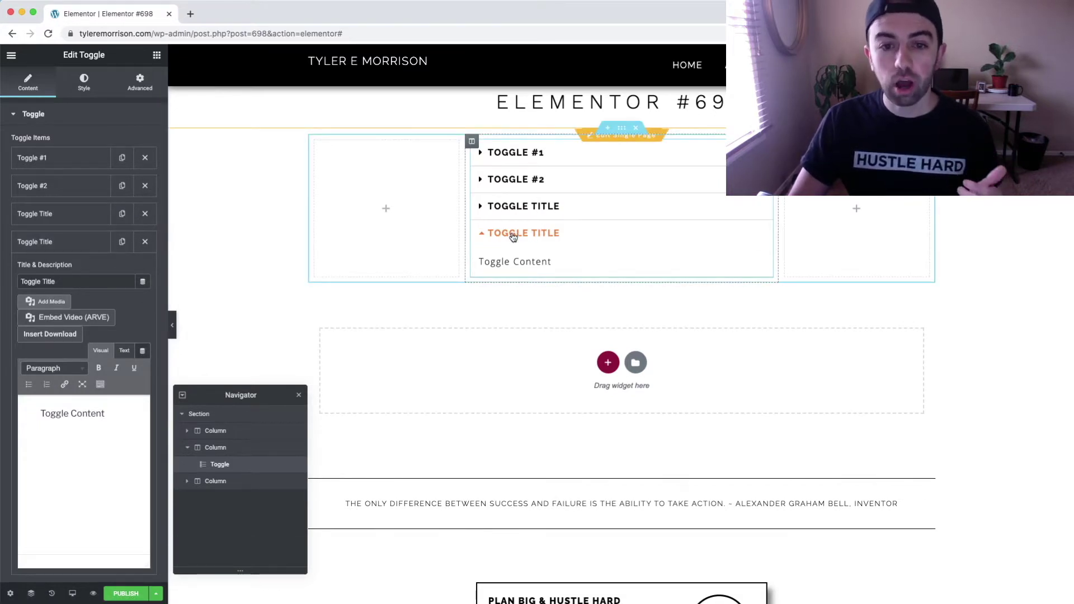
pyautogui.click(73, 241)
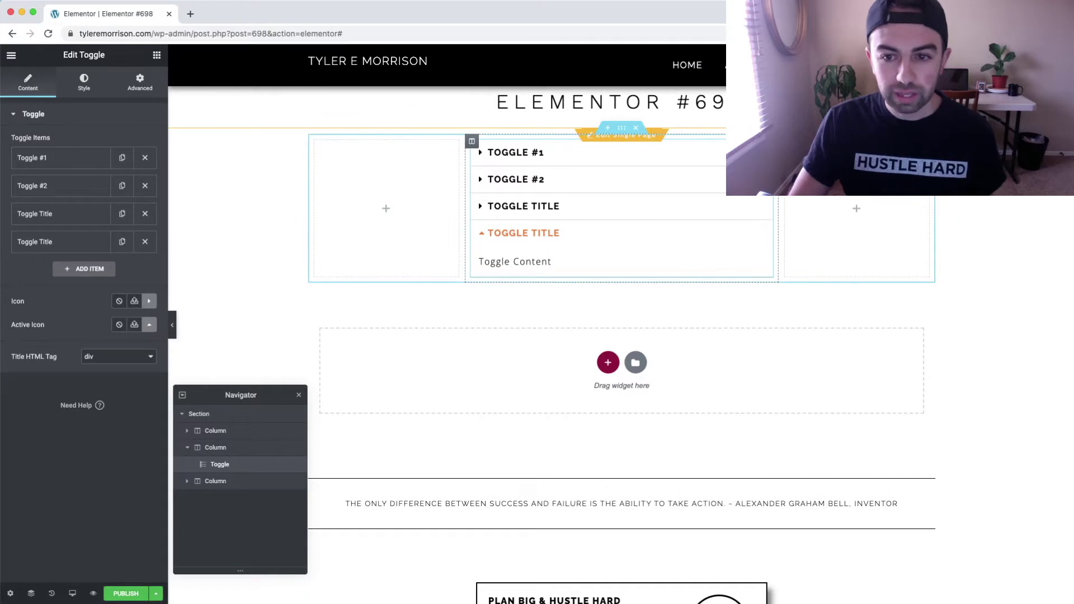
# - Change the title of the Toggle #1 item to "How long is your refund policy?"
pyautogui.click(62, 163)
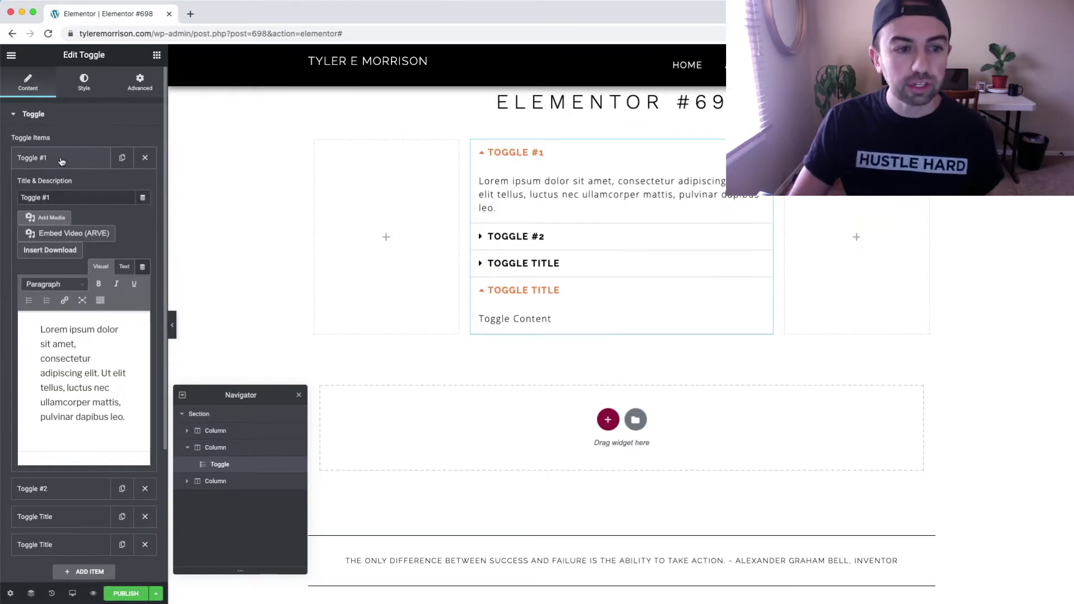
pyautogui.moveTo(65, 198); pyautogui.dragTo(12, 195)
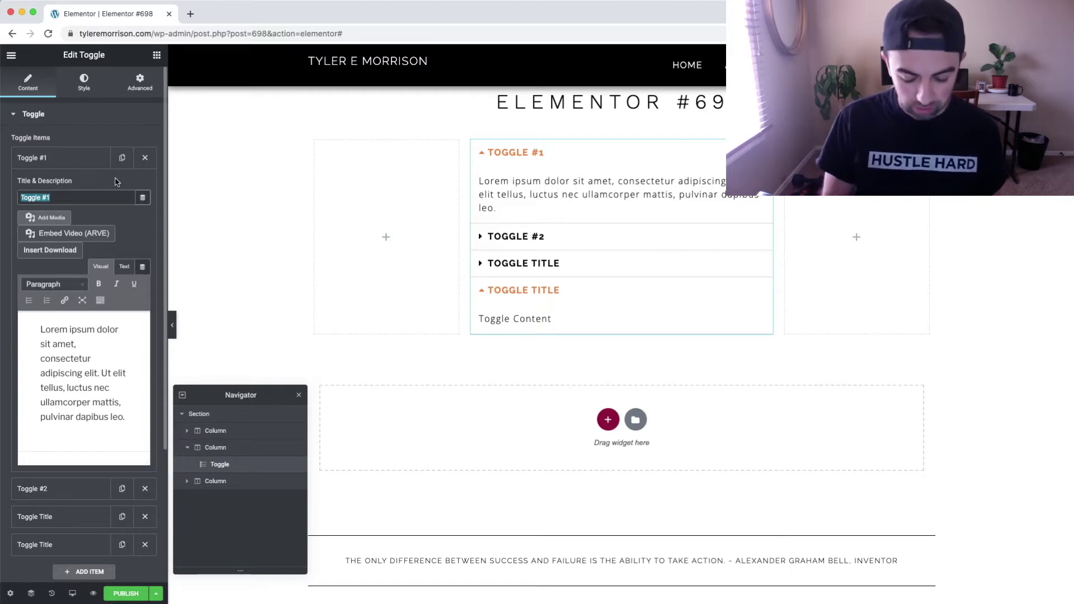
pyautogui.write('How ')
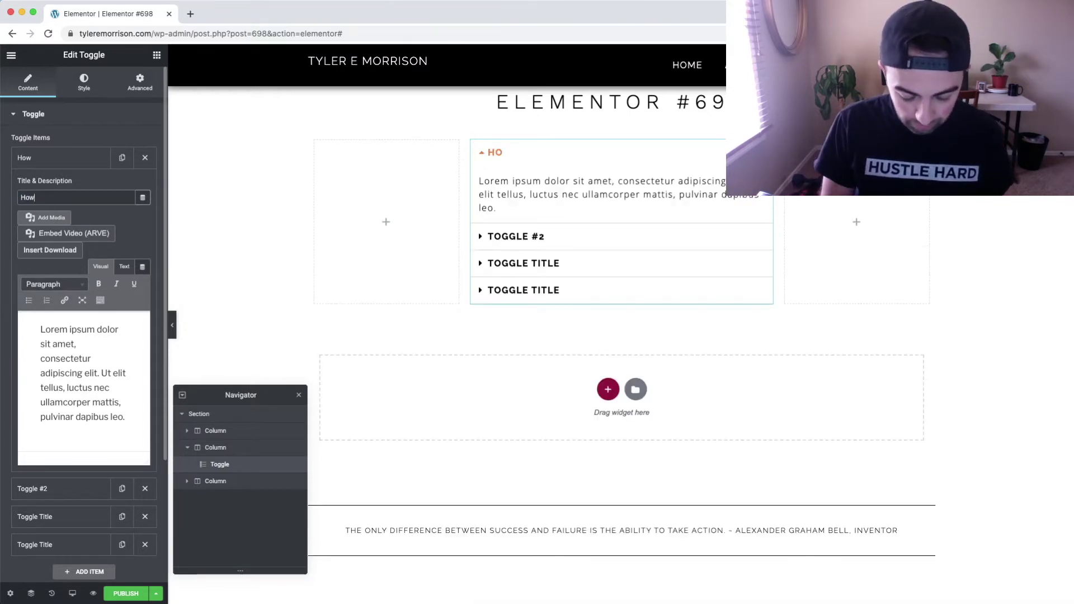
pyautogui.write('long is ')
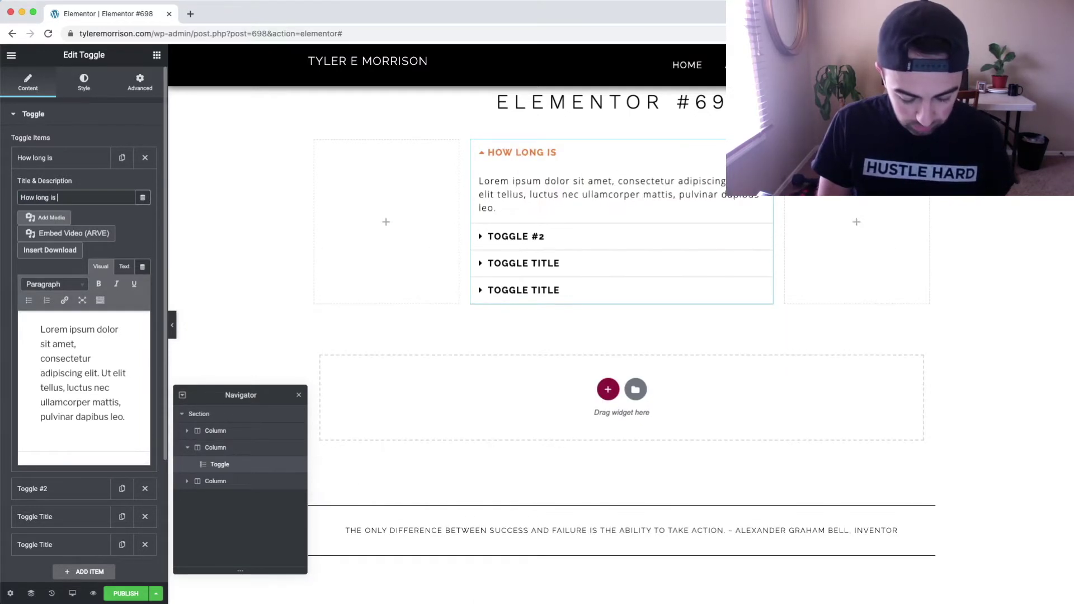
pyautogui.write('yopur')
pyautogui.press('BackSpace')
pyautogui.write('ur refund policy?')
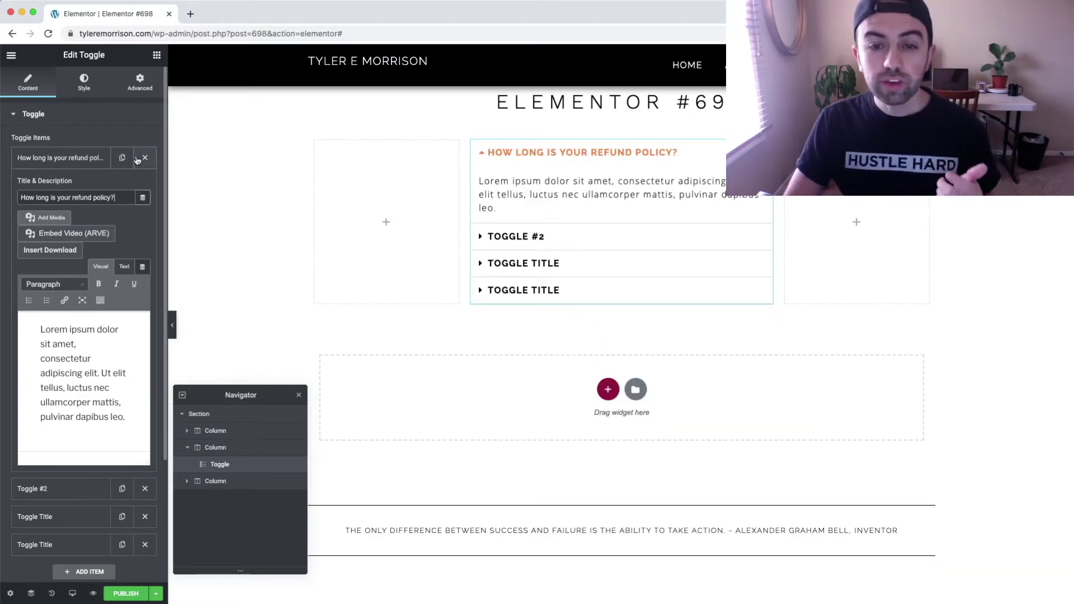
# - Replace the first item's placeholder description with the pasted 30-day full refund policy text, including the contact e-mail, and collapse the item
pyautogui.moveTo(40, 328); pyautogui.dragTo(125, 418)
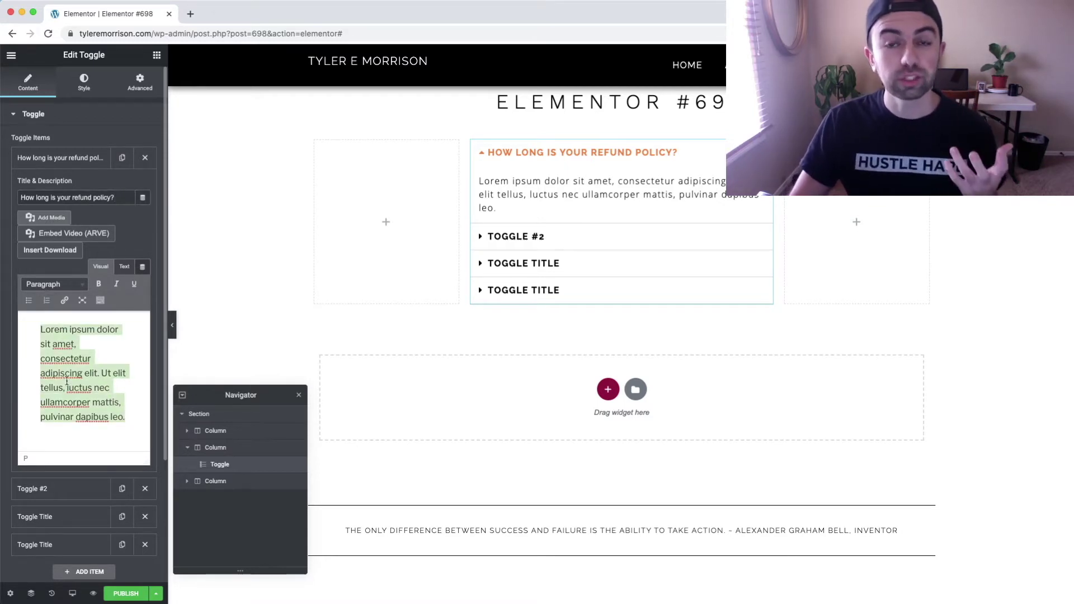
pyautogui.press('super+v')
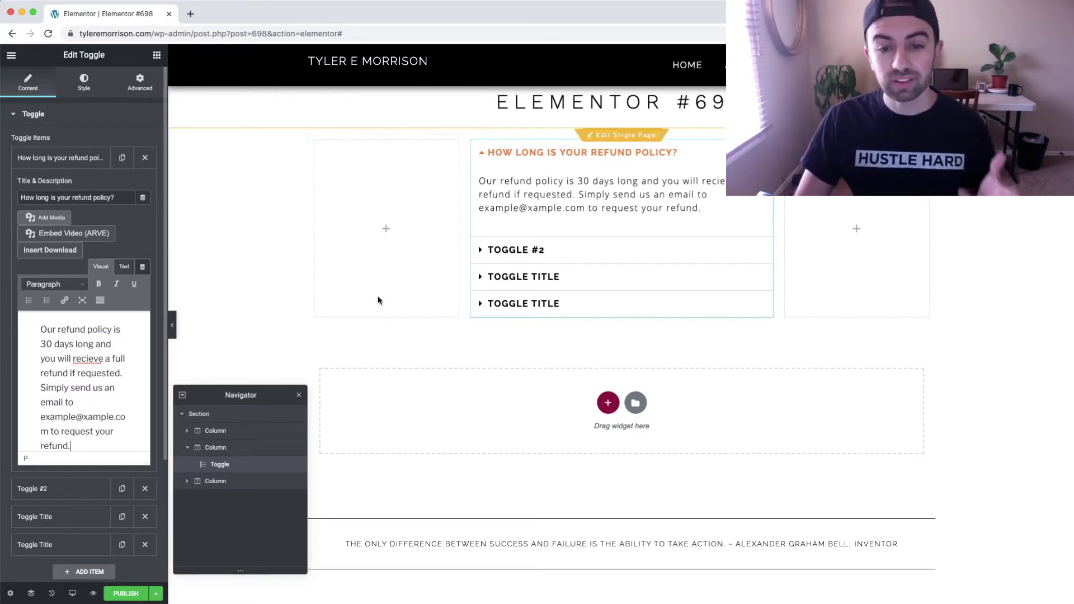
pyautogui.click(63, 159)
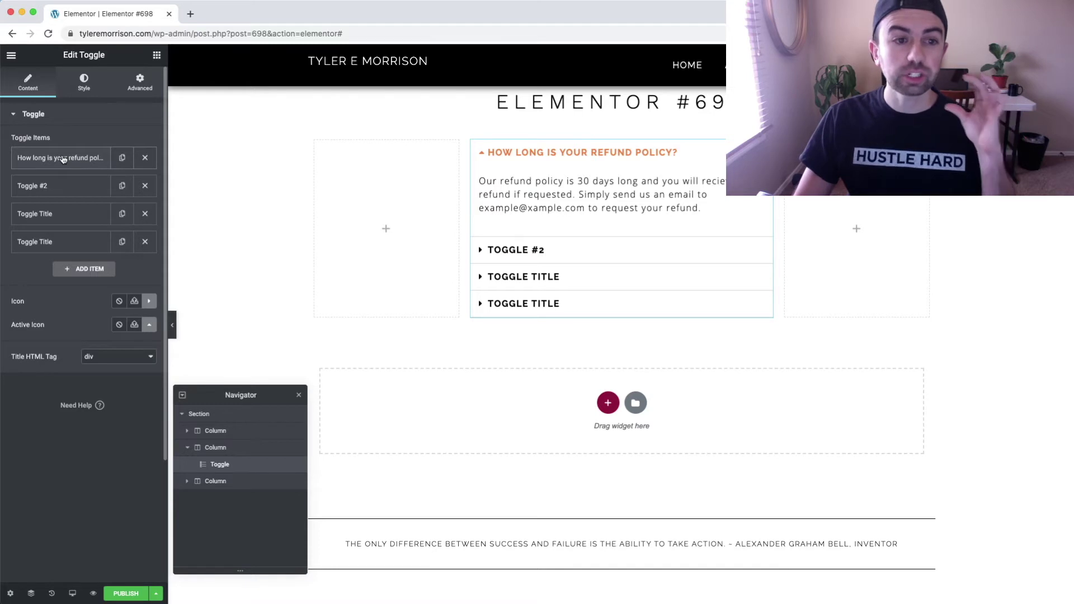
# - Open and collapse the Toggle #2 item's settings, duplicate the item, and delete the duplicate
pyautogui.click(56, 187)
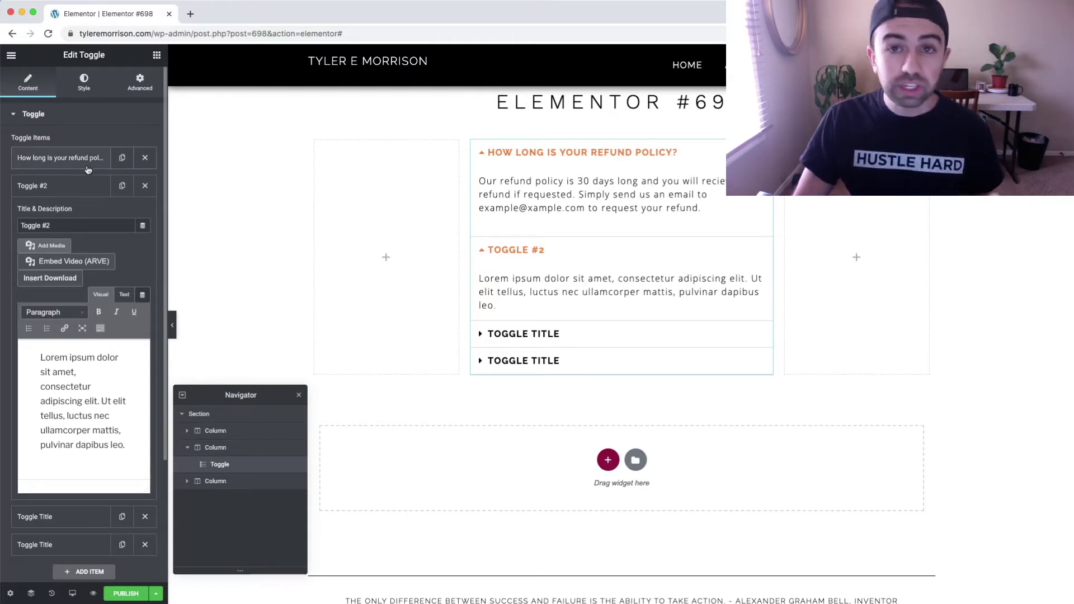
pyautogui.click(79, 186)
pyautogui.click(120, 188)
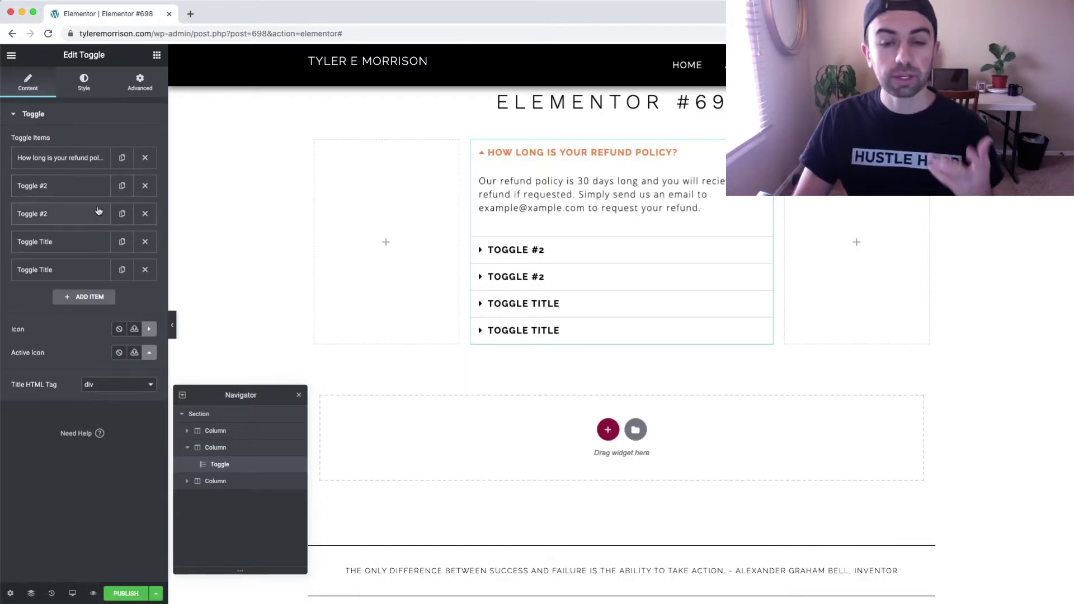
pyautogui.click(145, 214)
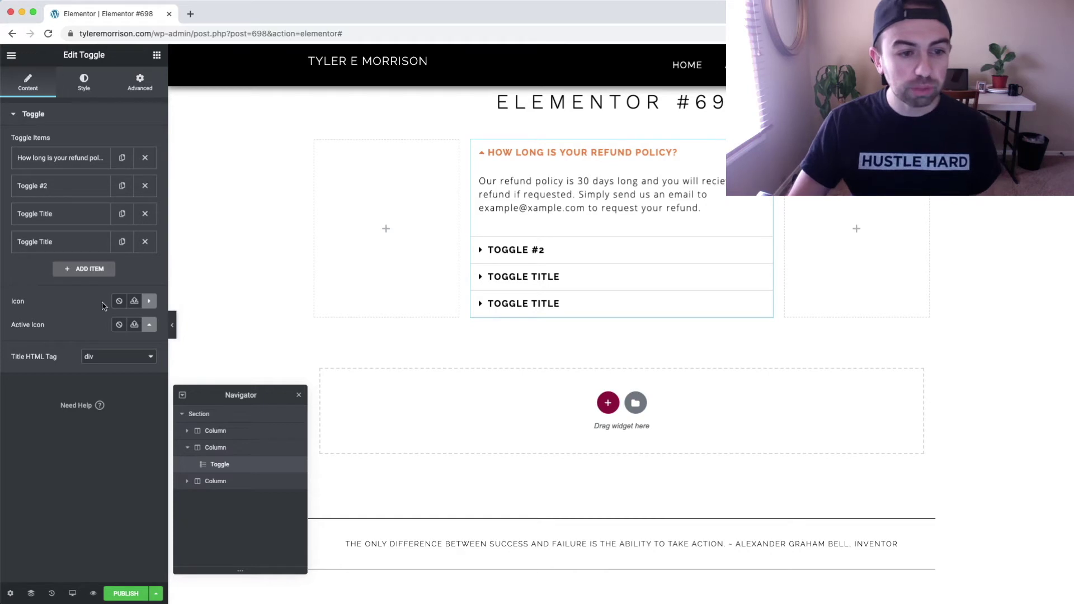
# - Set the icon of the closed toggle items to Check from the full icon library
pyautogui.click(151, 302)
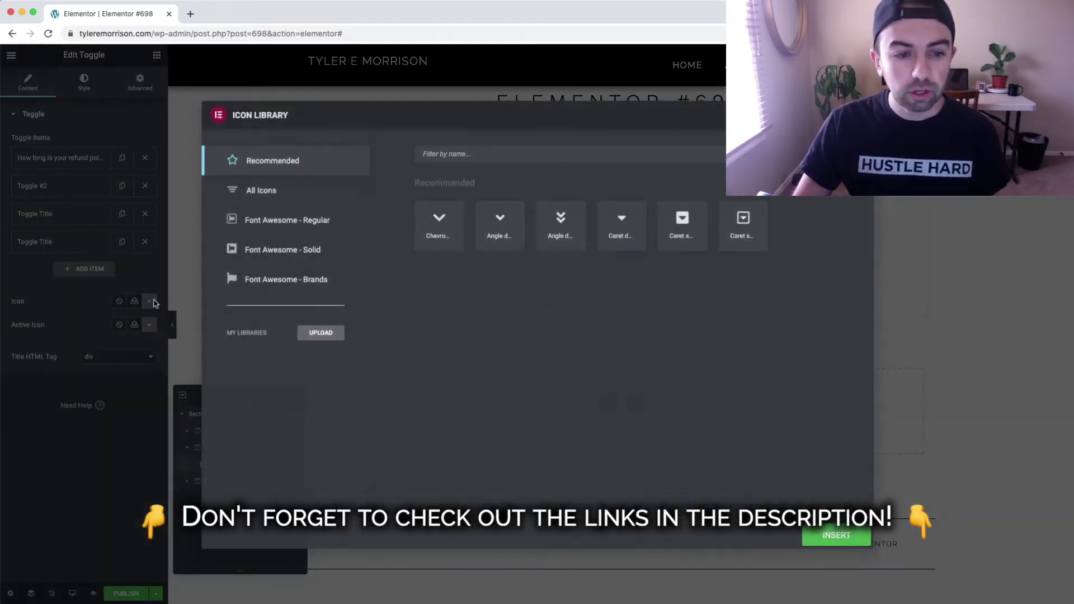
pyautogui.click(858, 115)
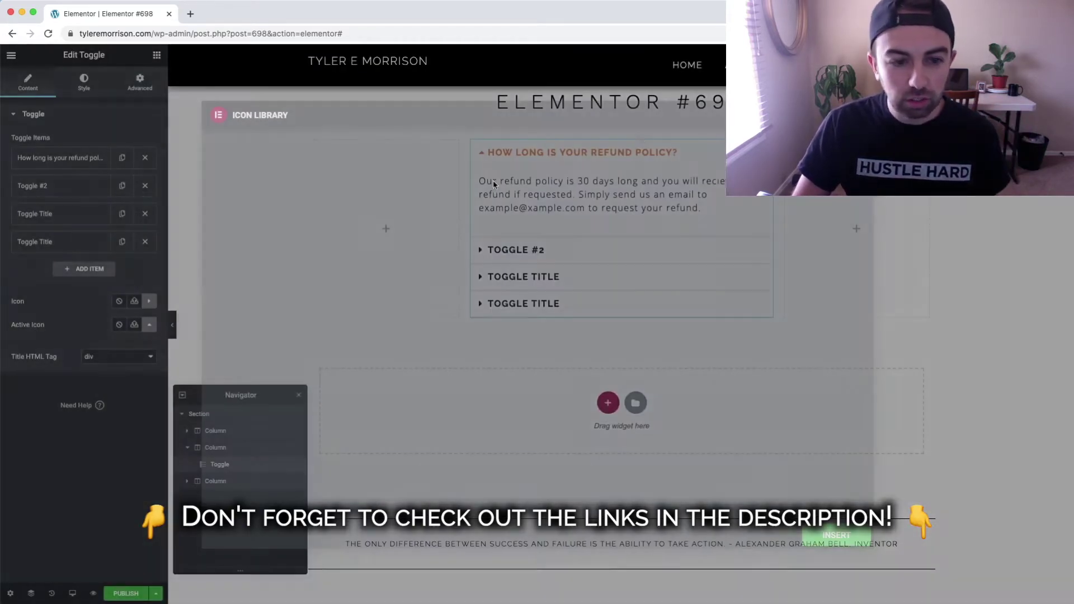
pyautogui.click(152, 303)
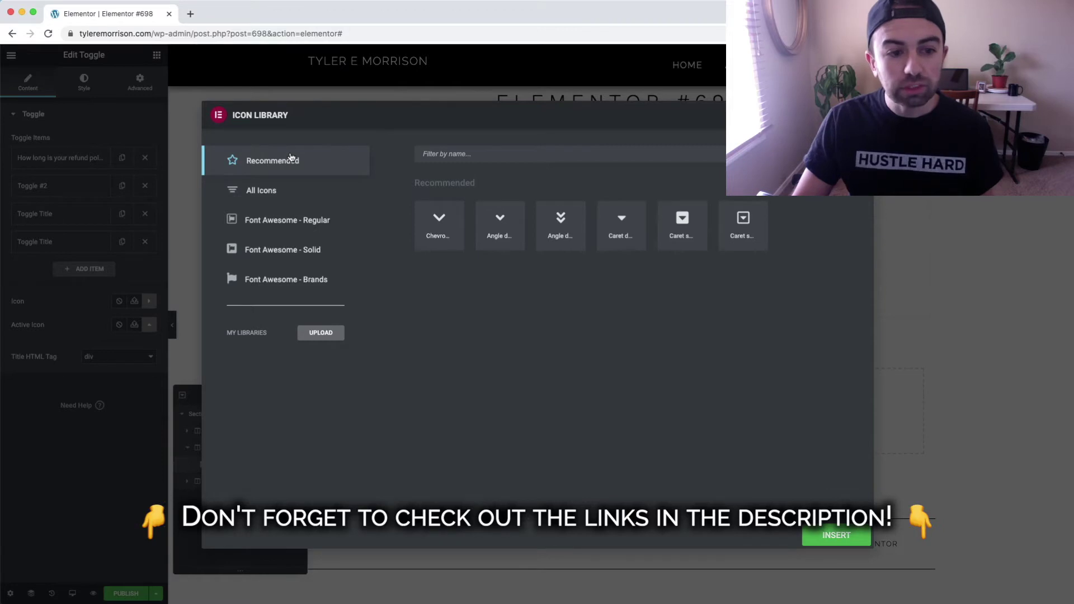
pyautogui.click(292, 198)
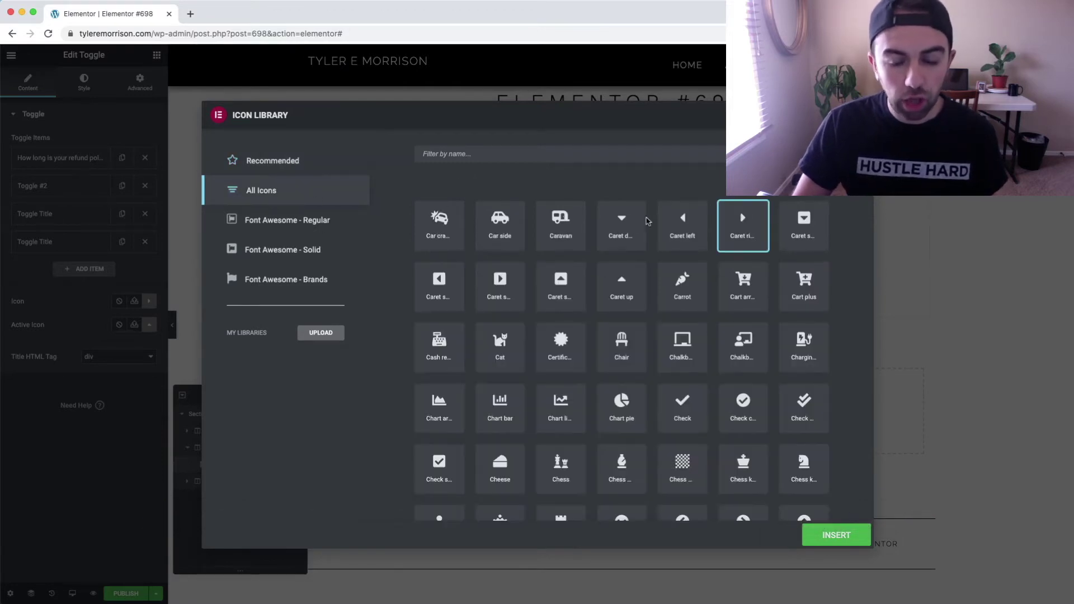
pyautogui.scroll(-3, 666, 344)
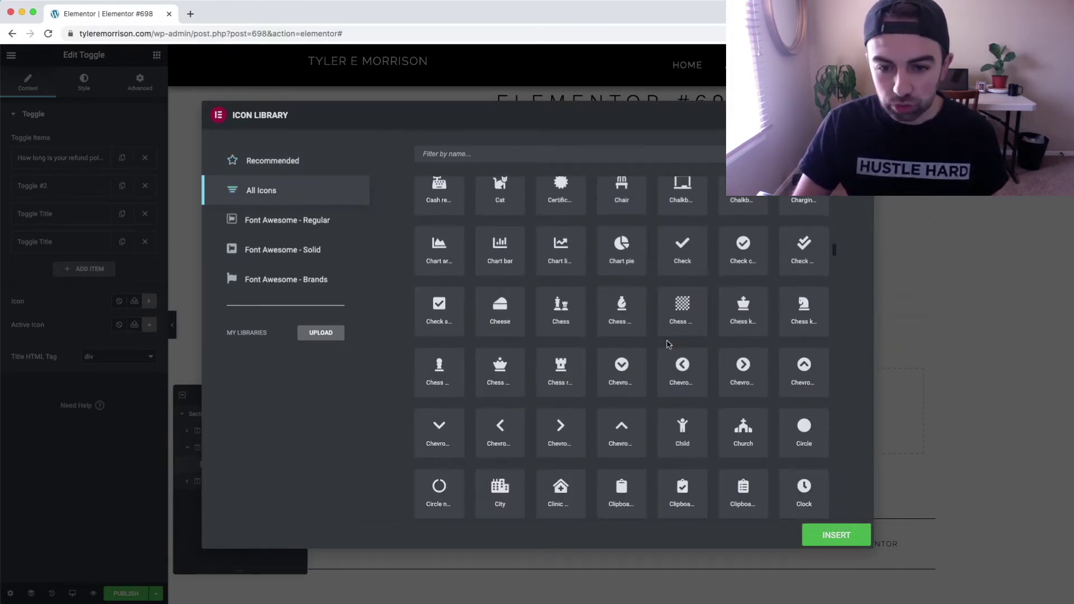
pyautogui.click(683, 247)
pyautogui.click(847, 536)
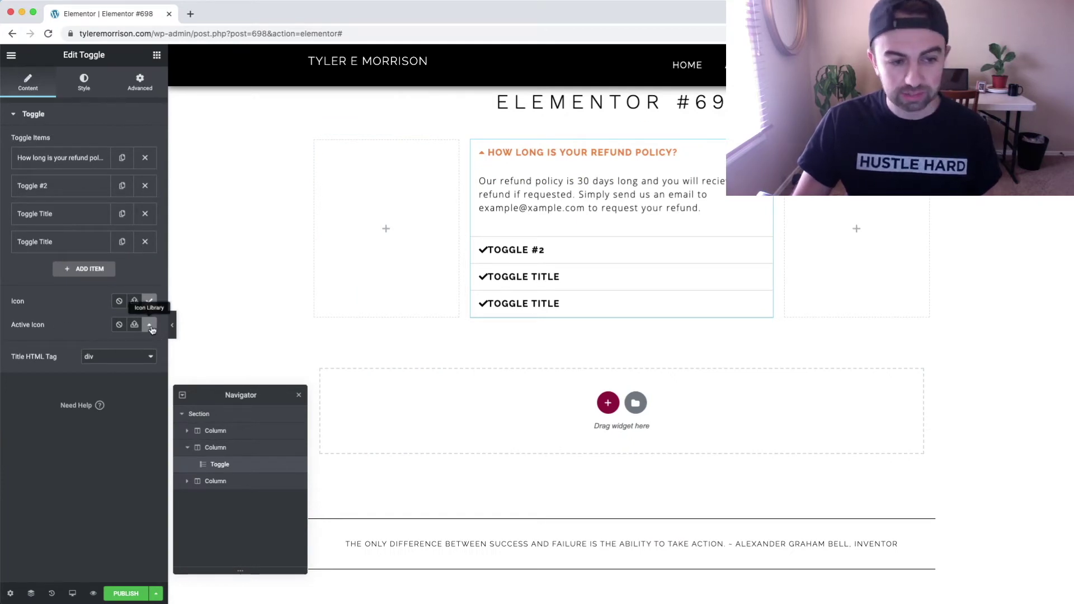
# - Set the toggle icon to none and view the available title HTML tags
pyautogui.click(120, 301)
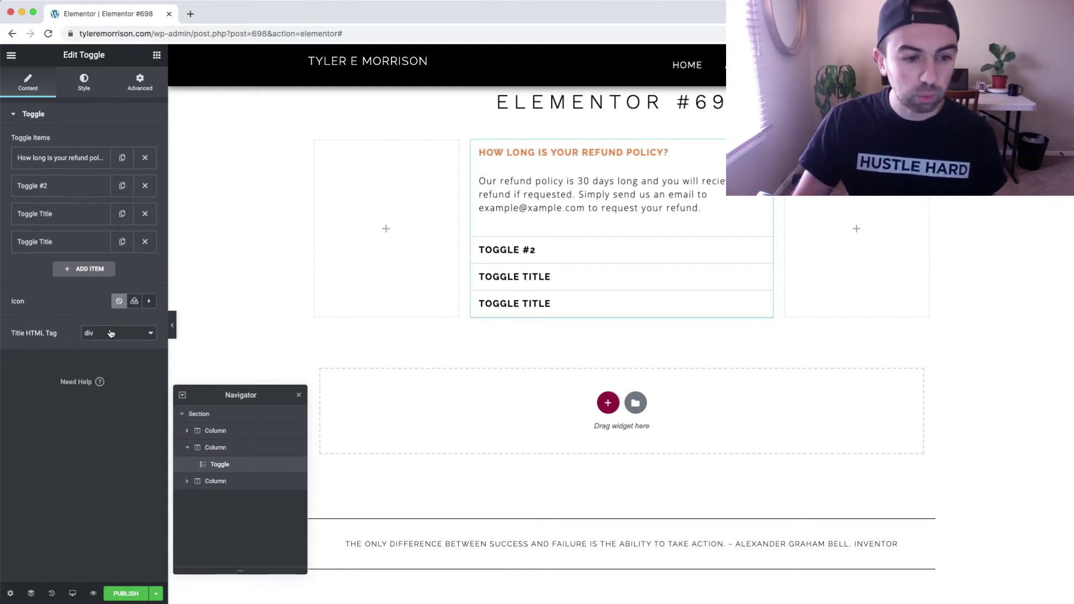
pyautogui.click(128, 338)
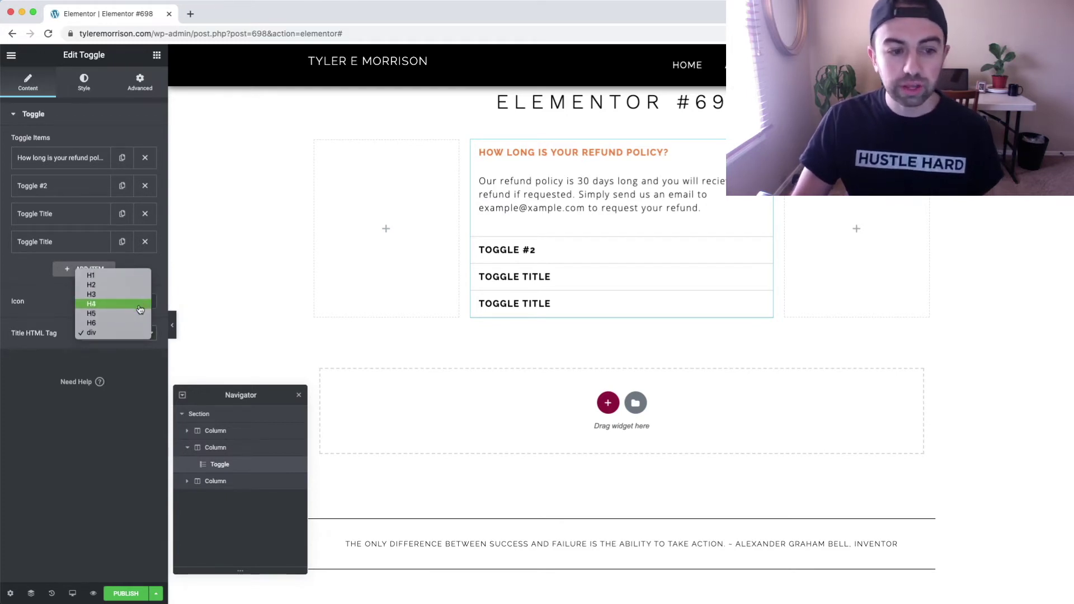
pyautogui.click(128, 338)
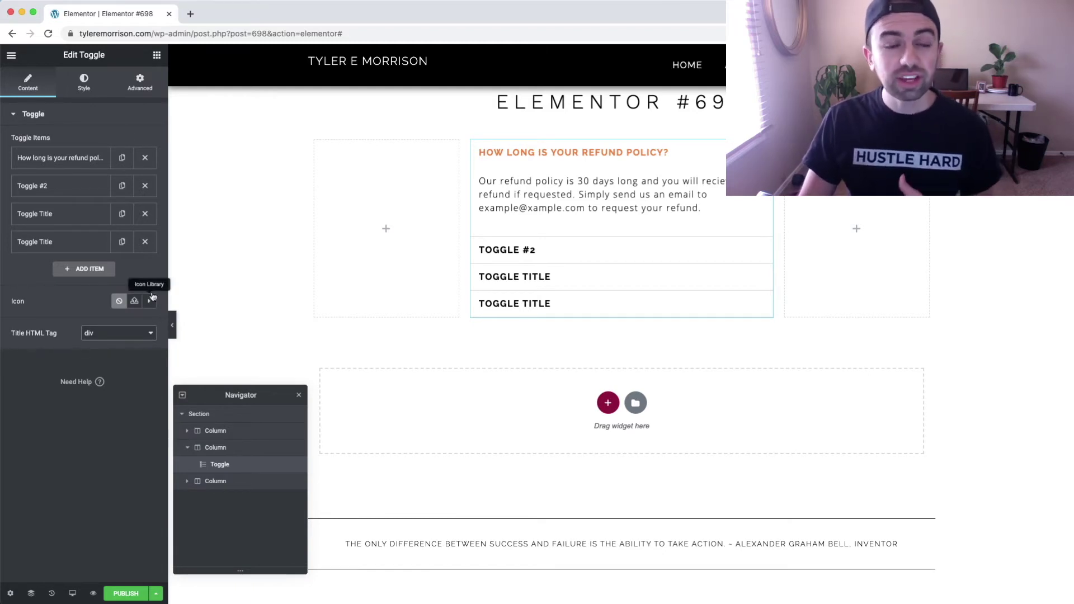
# - Try a border width of 2 in the toggle's style settings, and clear the value
pyautogui.click(84, 88)
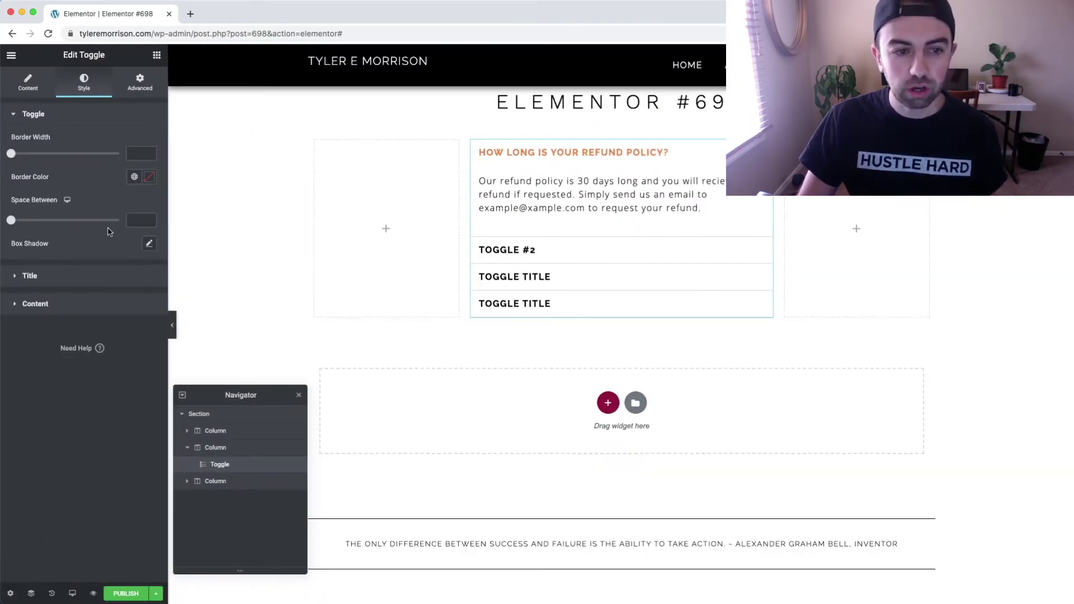
pyautogui.moveTo(11, 154); pyautogui.dragTo(32, 160)
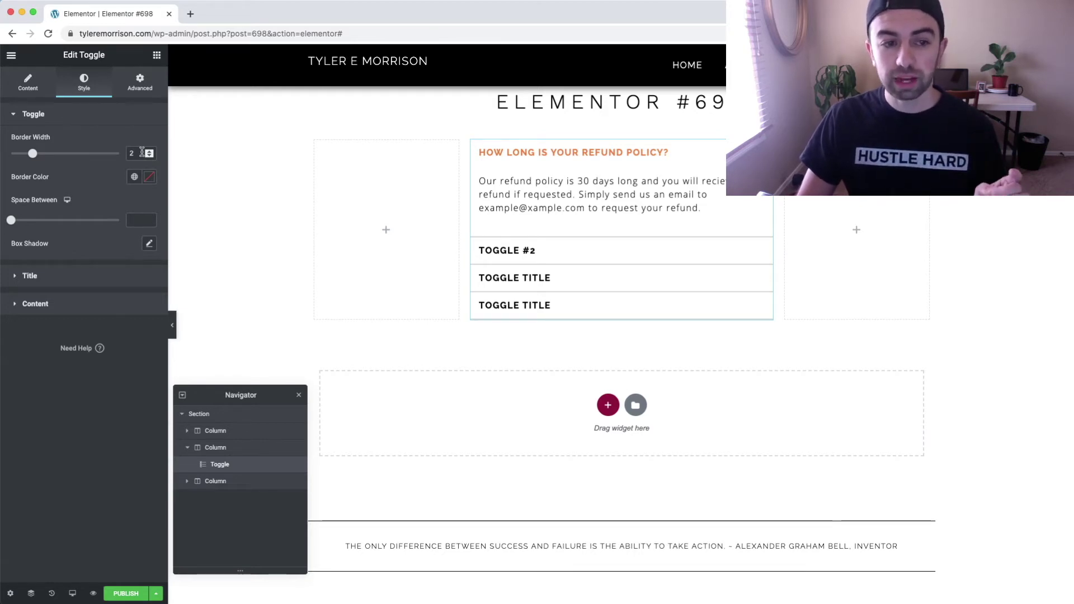
pyautogui.press('BackSpace')
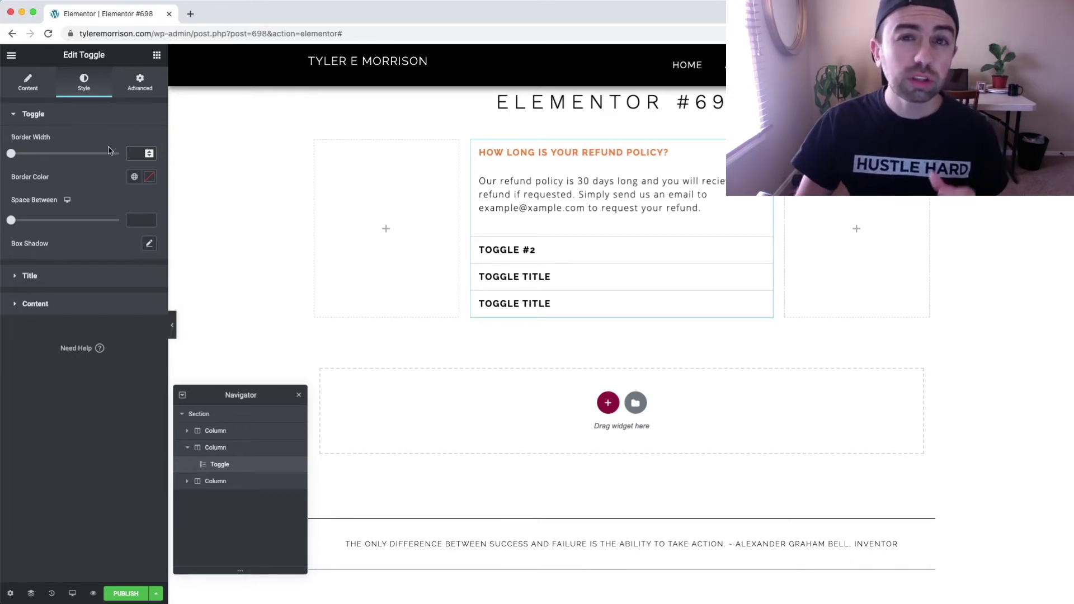
# - Try a red border color on the toggle items, reset it to the default, and view the available global colors
pyautogui.click(149, 178)
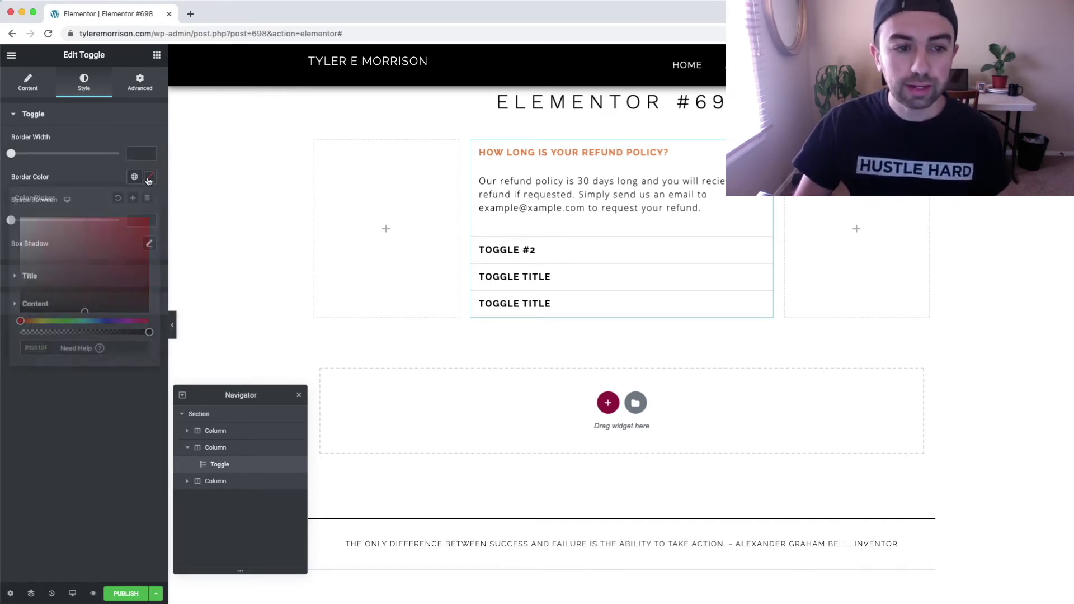
pyautogui.moveTo(84, 239); pyautogui.dragTo(136, 231)
pyautogui.scroll(5, 583, 272)
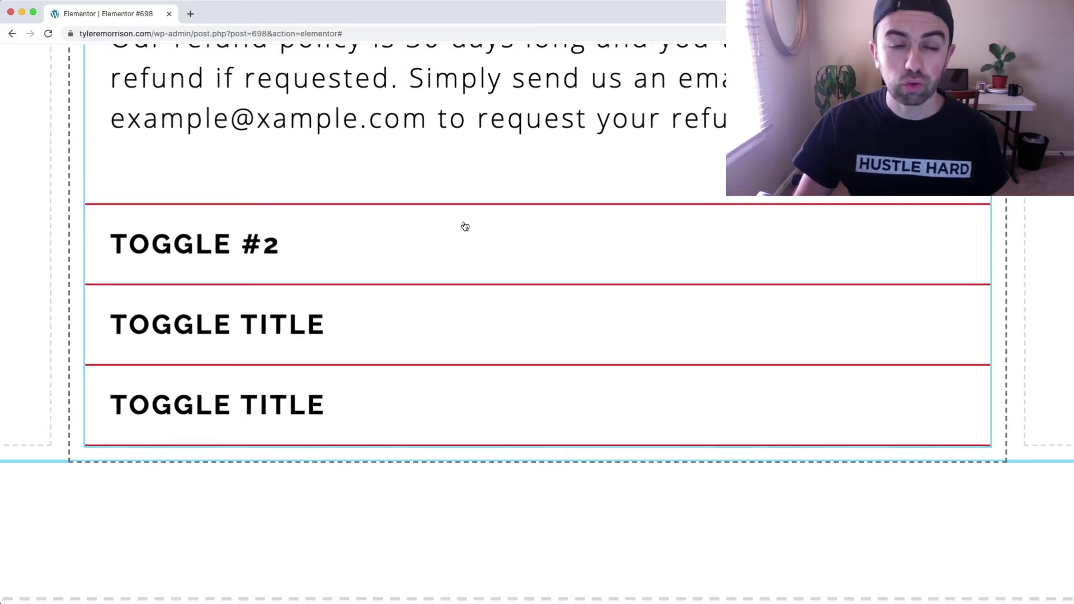
pyautogui.scroll(-5, 465, 226)
pyautogui.click(119, 200)
pyautogui.click(107, 179)
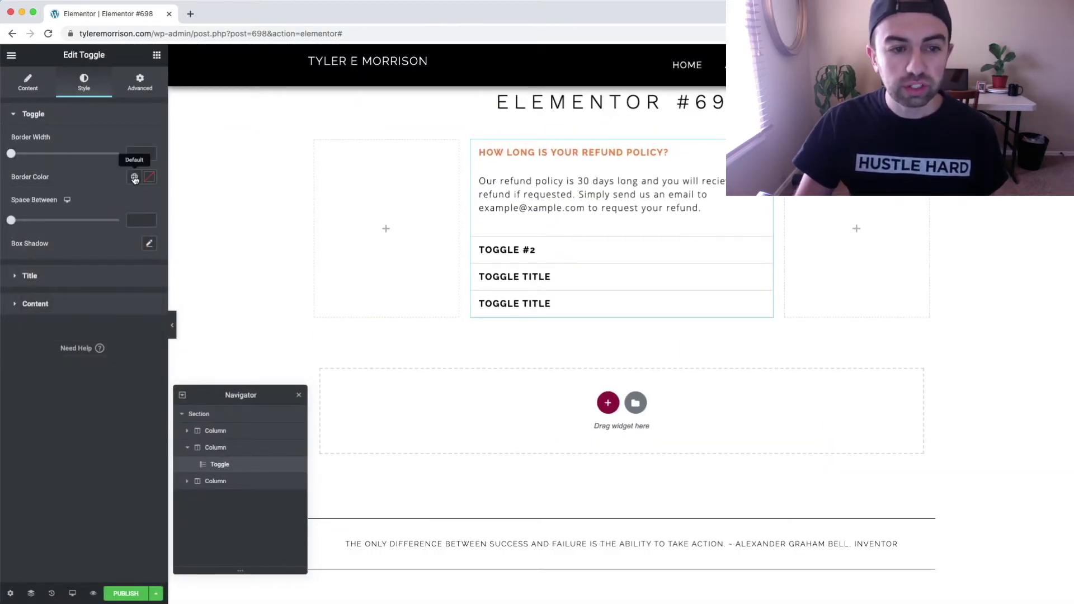
pyautogui.click(134, 178)
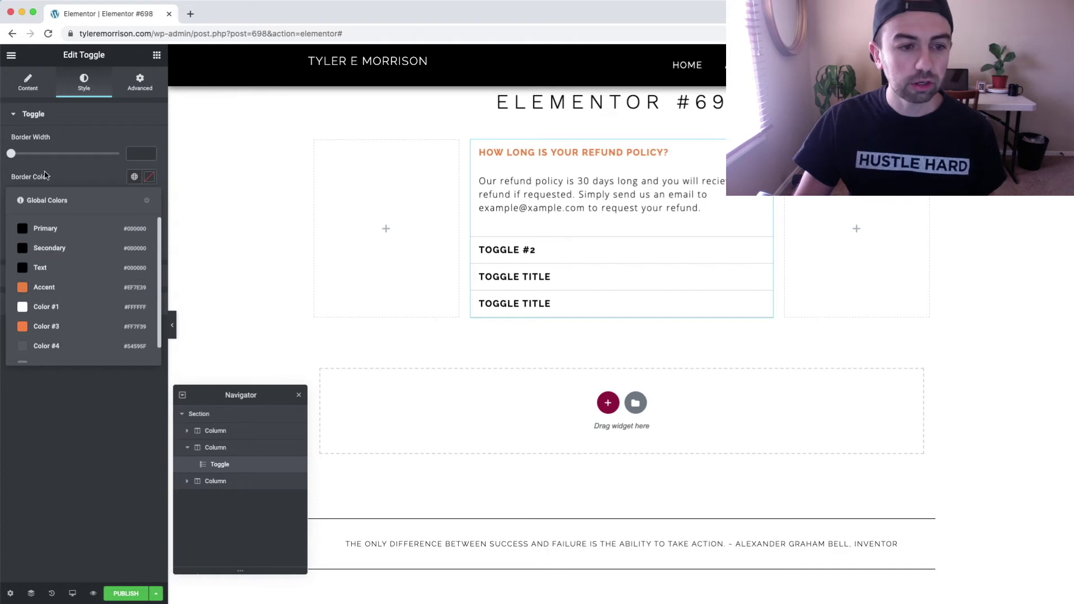
pyautogui.click(94, 182)
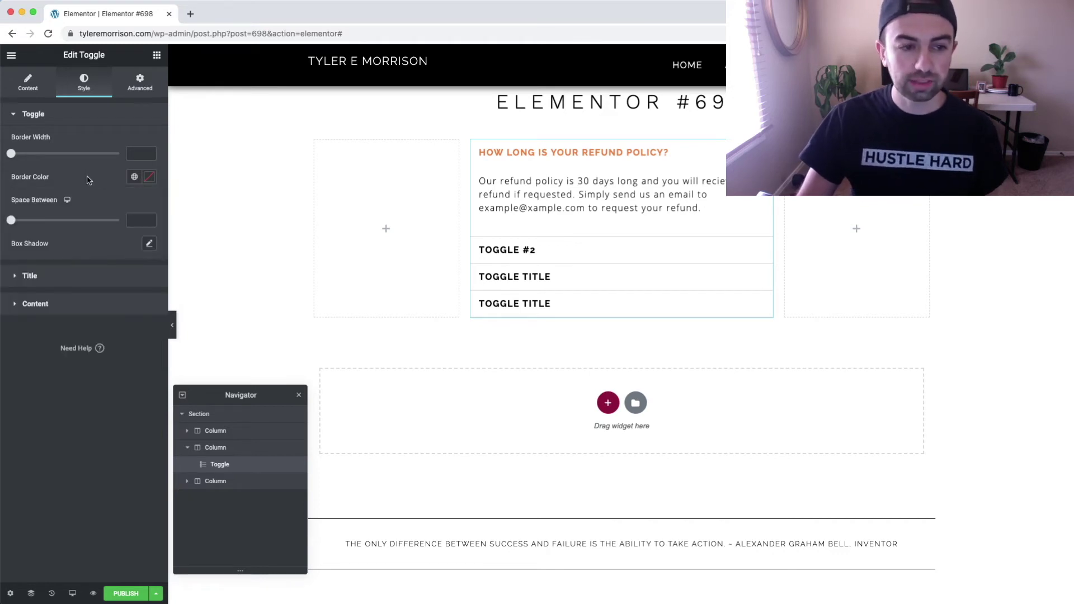
# - Try adjusting the space between the toggle items, and clear the spacing value
pyautogui.moveTo(11, 220)
pyautogui.mouseDown()
pyautogui.moveTo(73, 225)
pyautogui.moveTo(3, 224)
pyautogui.mouseUp()
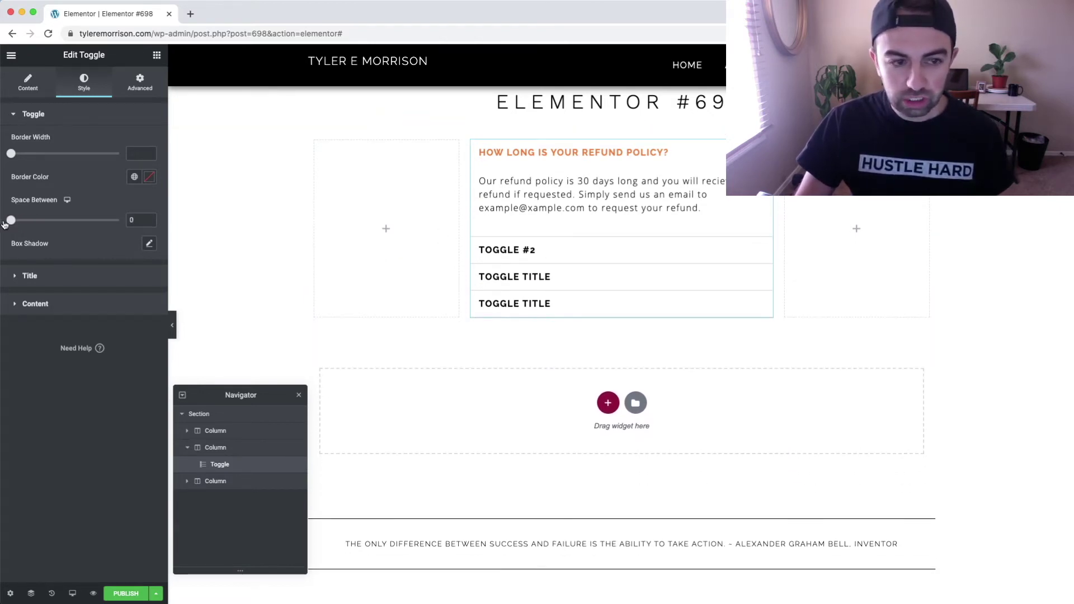
pyautogui.click(137, 220)
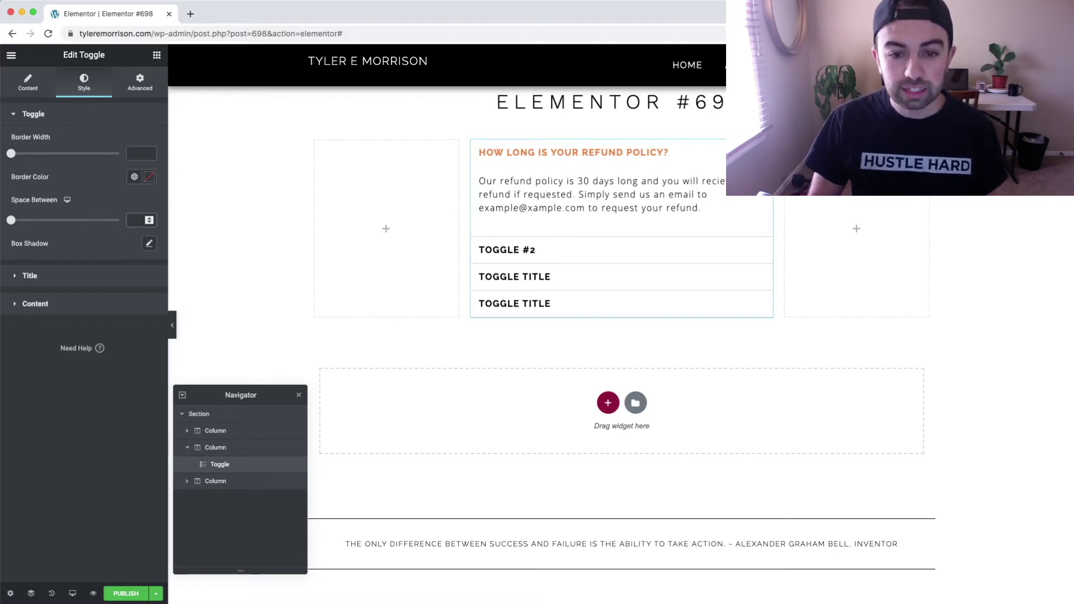
pyautogui.click(134, 211)
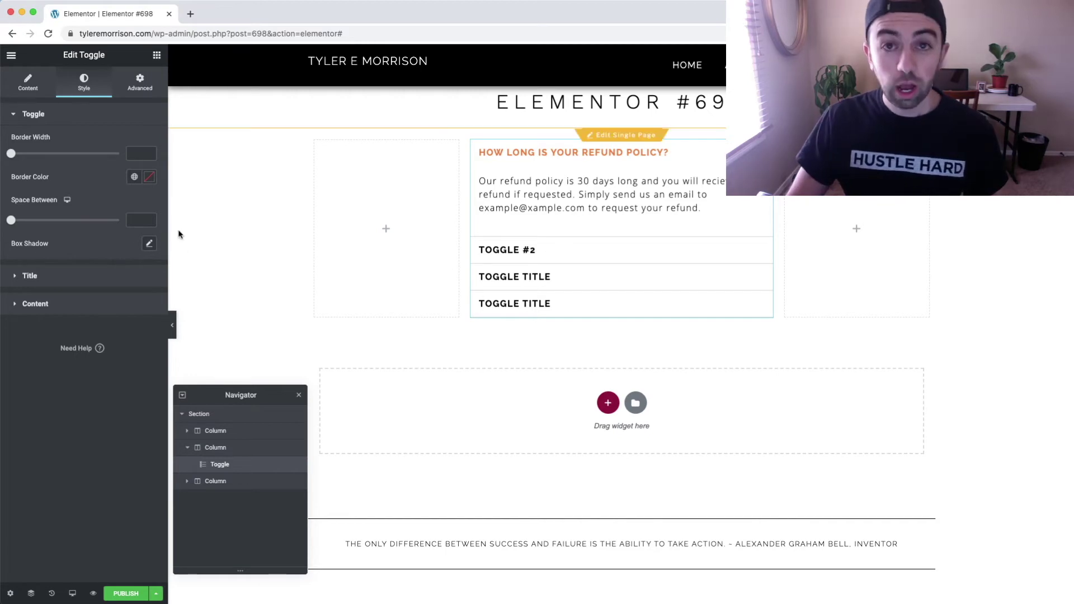
# - Try a box shadow on the toggle items with vertical offsets of 0 and -10, and reset the shadow
pyautogui.click(149, 245)
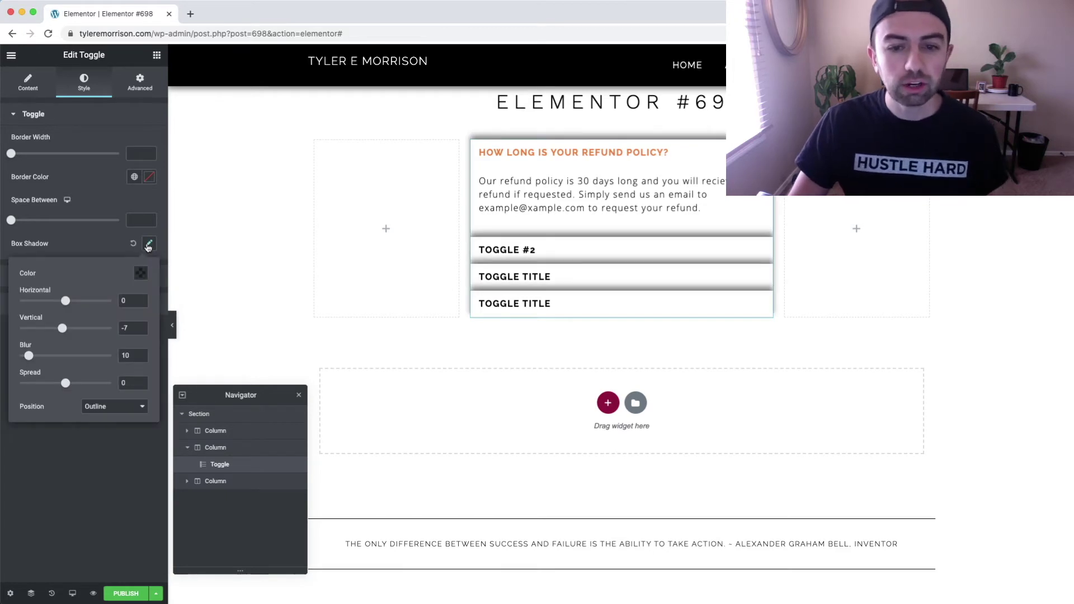
pyautogui.moveTo(62, 329); pyautogui.dragTo(67, 330)
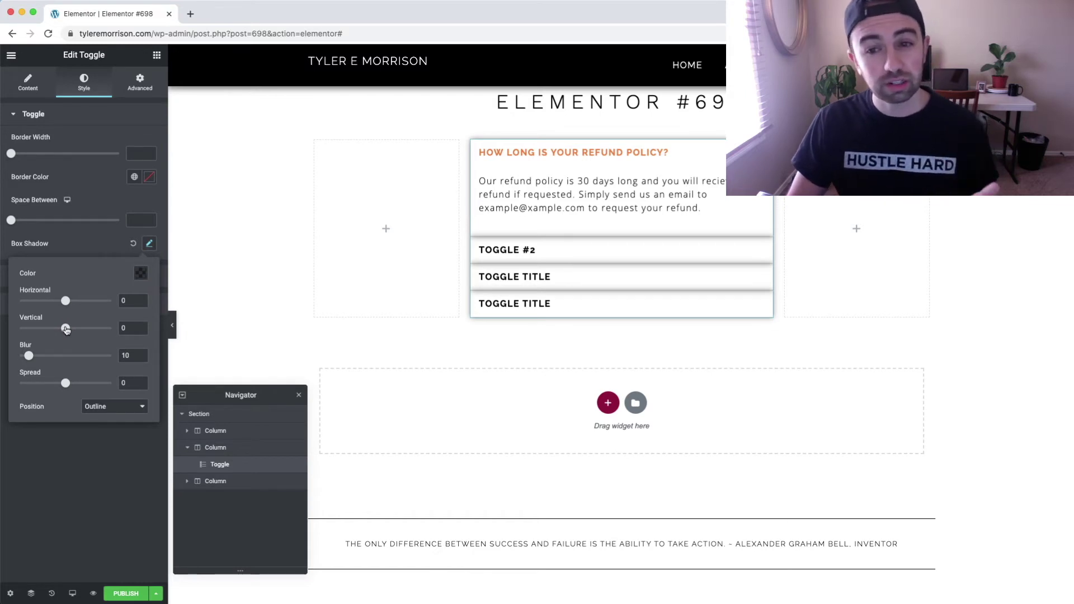
pyautogui.moveTo(65, 330); pyautogui.dragTo(62, 330)
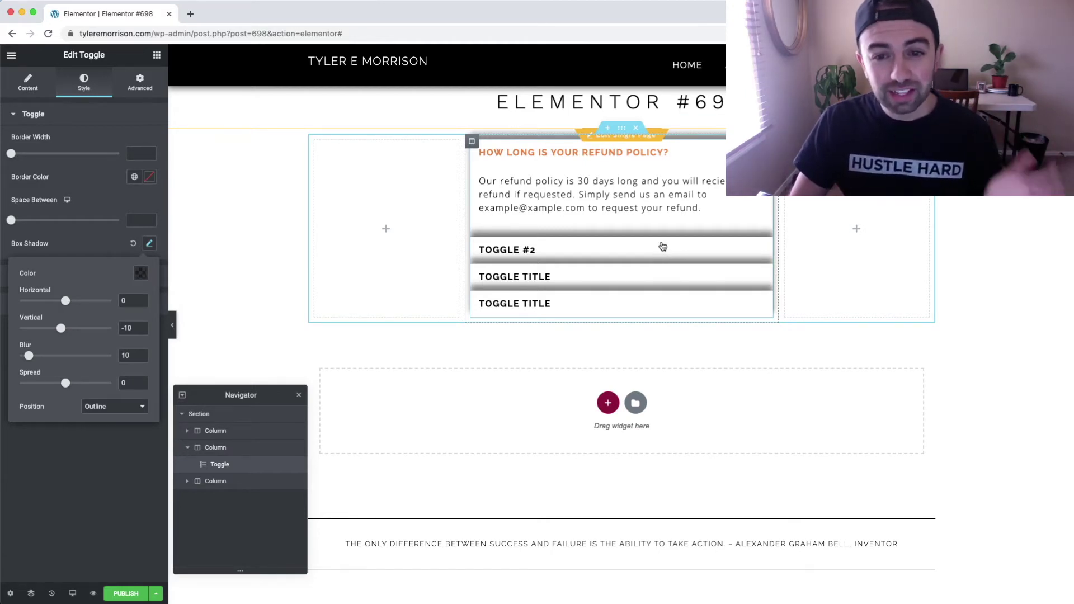
pyautogui.click(135, 246)
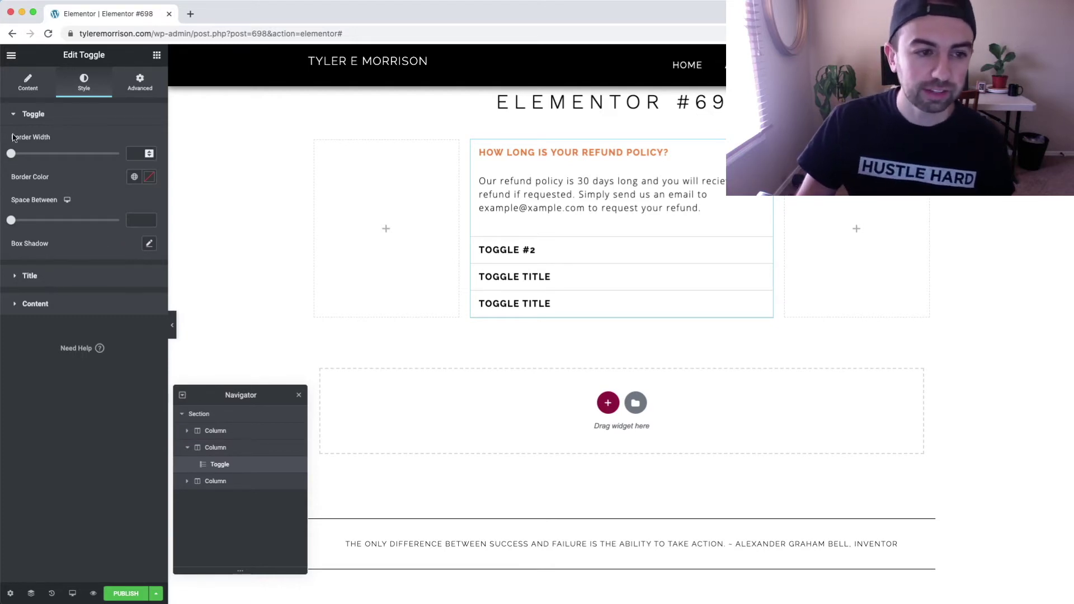
# - Set the background of the toggle titles to light gray #EFEFEF
pyautogui.click(31, 276)
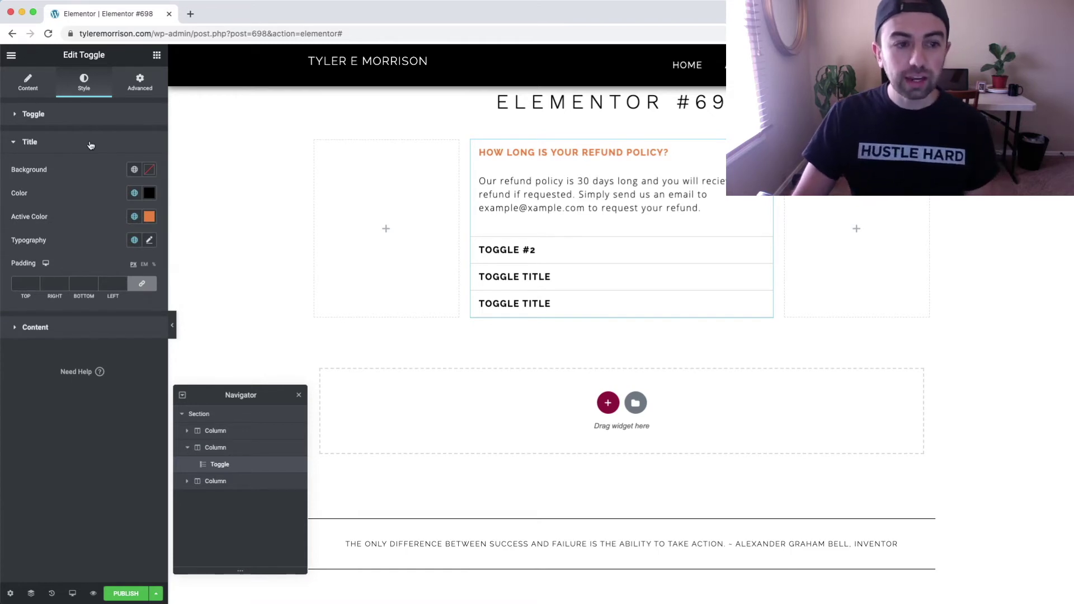
pyautogui.click(149, 170)
pyautogui.moveTo(31, 227); pyautogui.dragTo(17, 218)
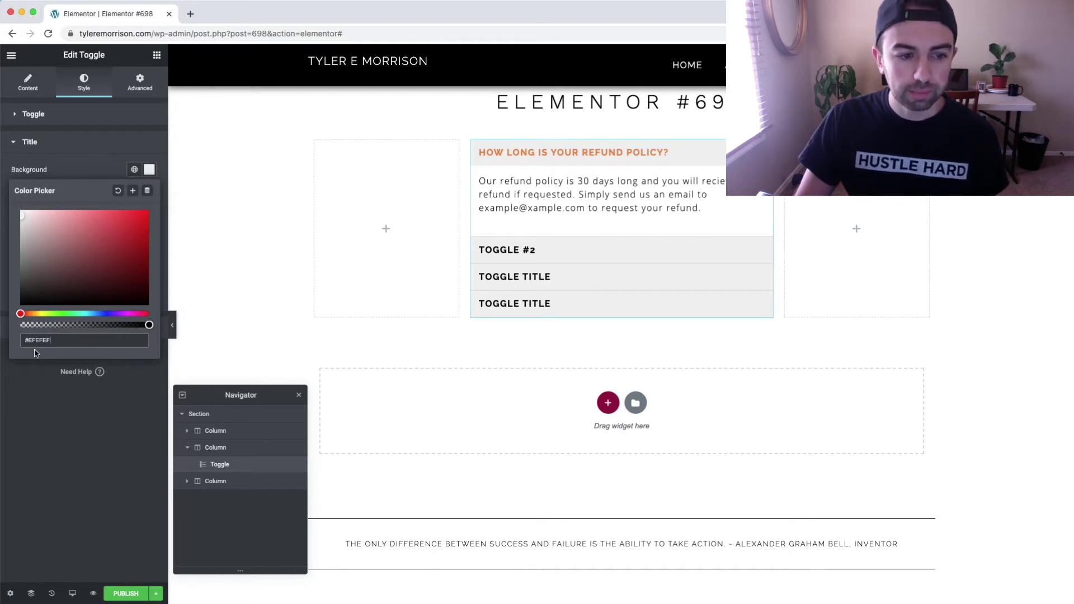
pyautogui.click(56, 340)
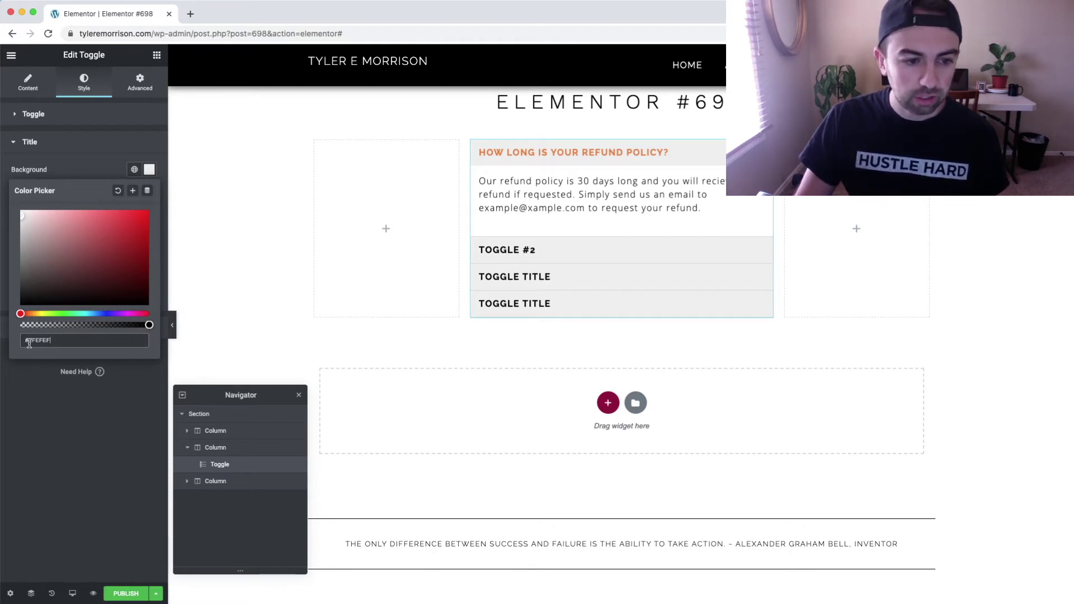
pyautogui.click(115, 427)
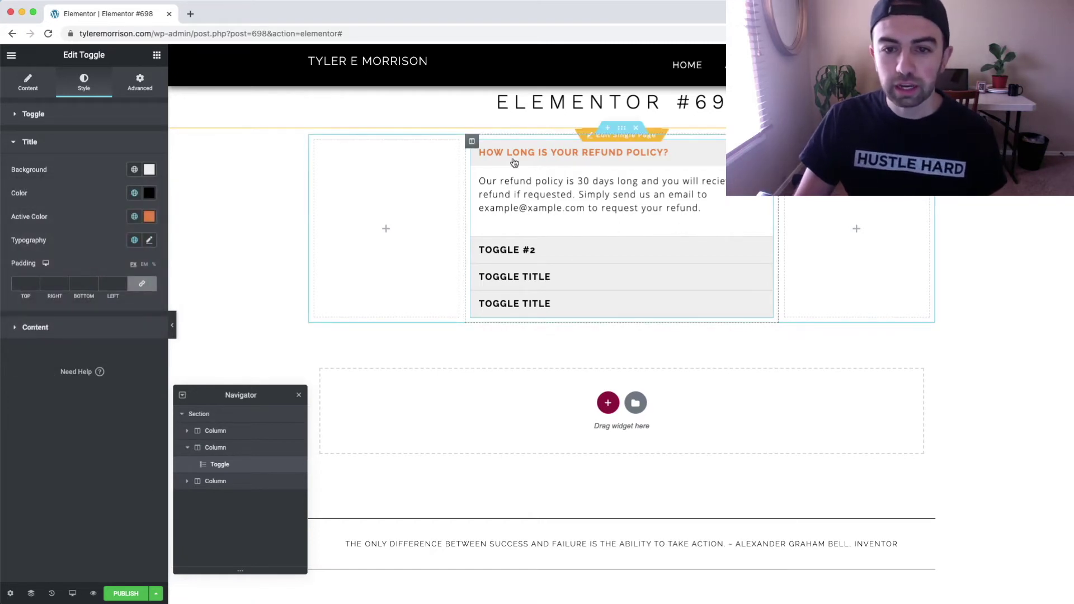
# - Preview the active title color by expanding Toggle #2 on the page and reopening the refund policy item
pyautogui.click(662, 154)
pyautogui.click(585, 180)
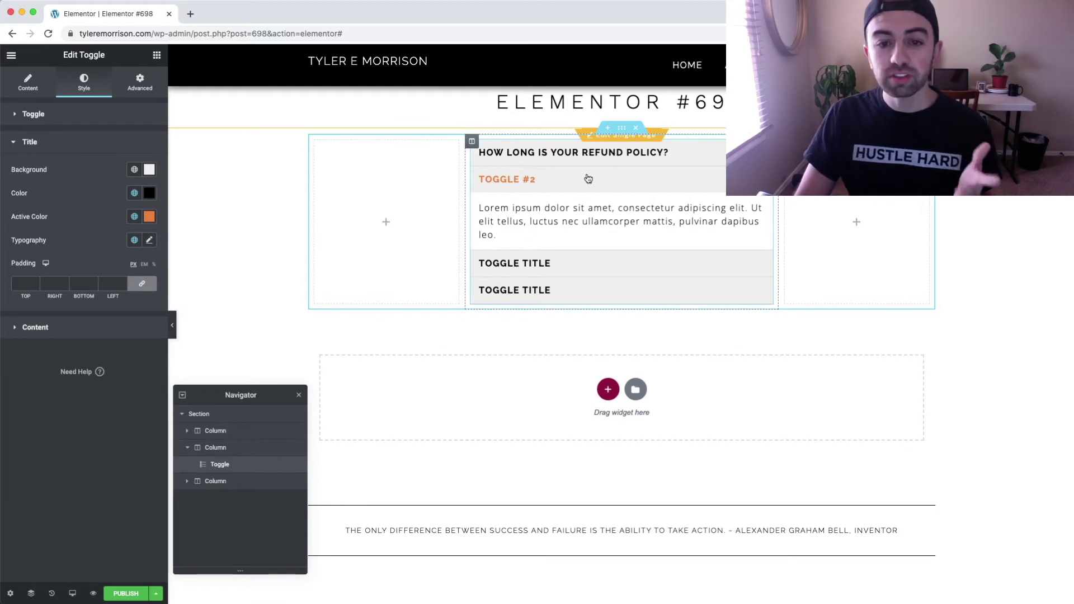
pyautogui.click(588, 178)
pyautogui.click(605, 157)
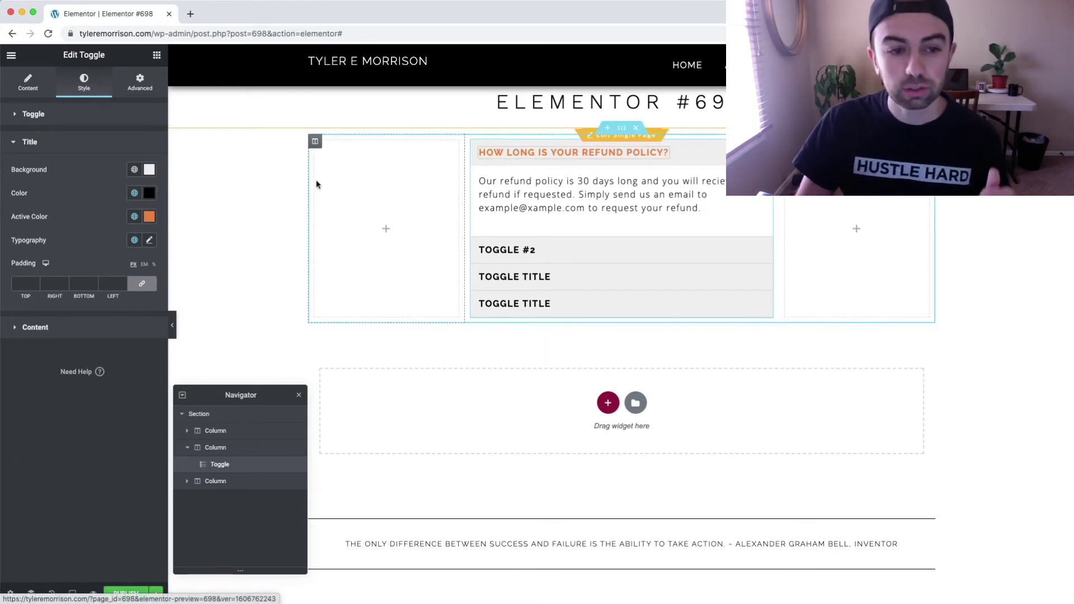
# - Try peach, gray and brown as the active title color, and reset it to the default
pyautogui.click(149, 220)
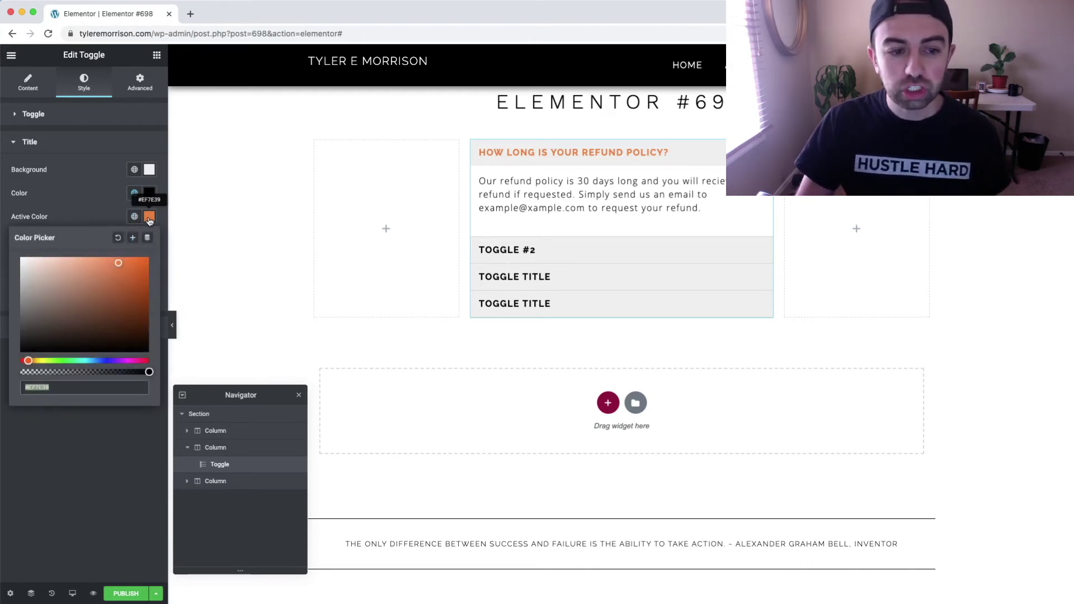
pyautogui.write('#9F9F9F')
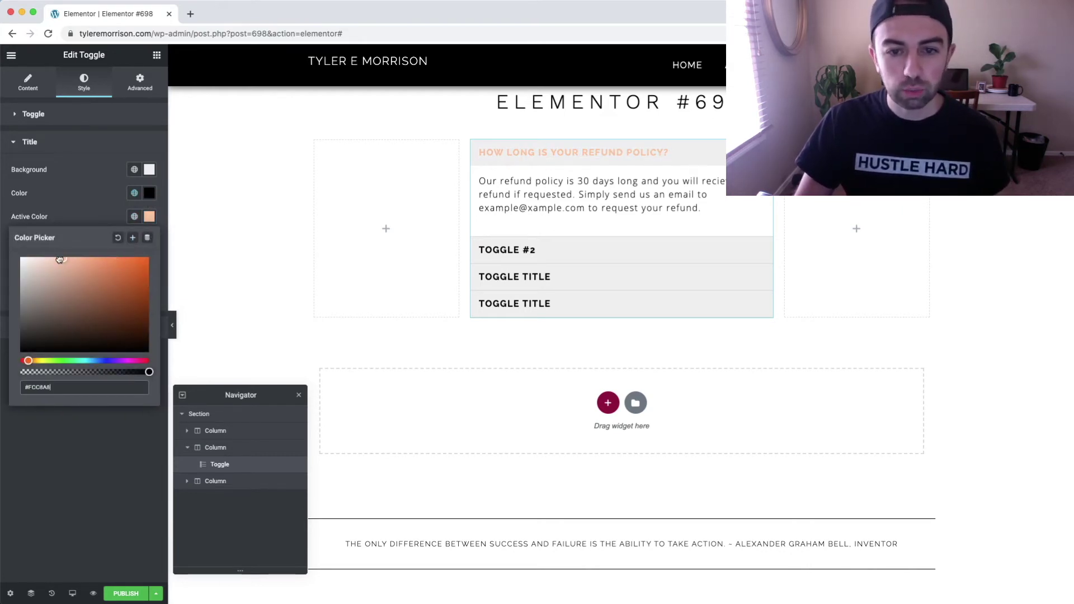
pyautogui.press('BackSpace')
pyautogui.press('BackSpace')
pyautogui.press('BackSpace')
pyautogui.press('BackSpace')
pyautogui.press('BackSpace')
pyautogui.press('BackSpace')
pyautogui.write('FFFFFF')
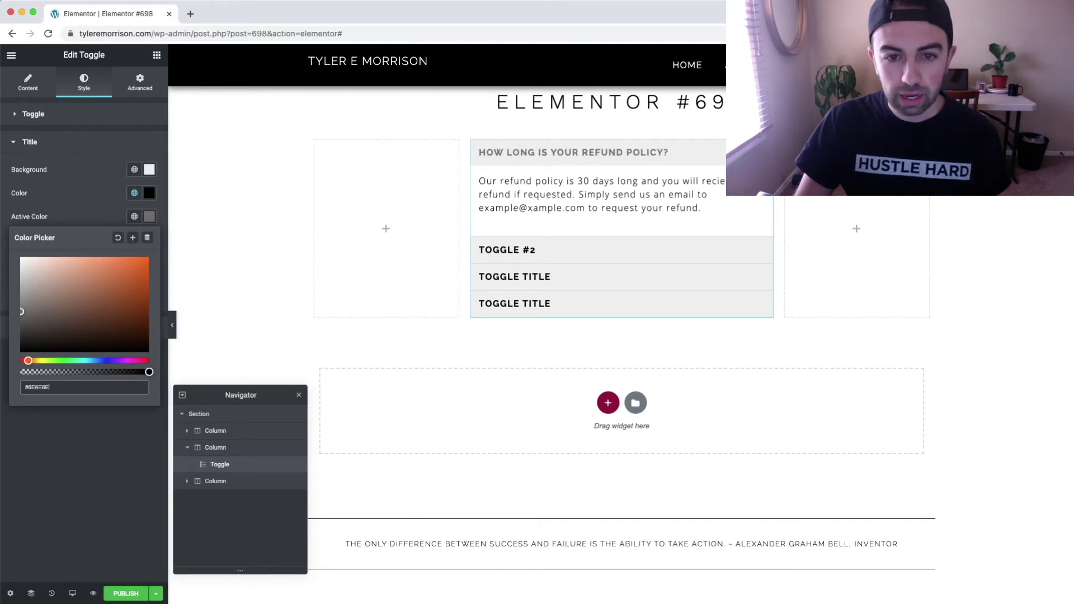
pyautogui.moveTo(38, 253); pyautogui.dragTo(91, 311)
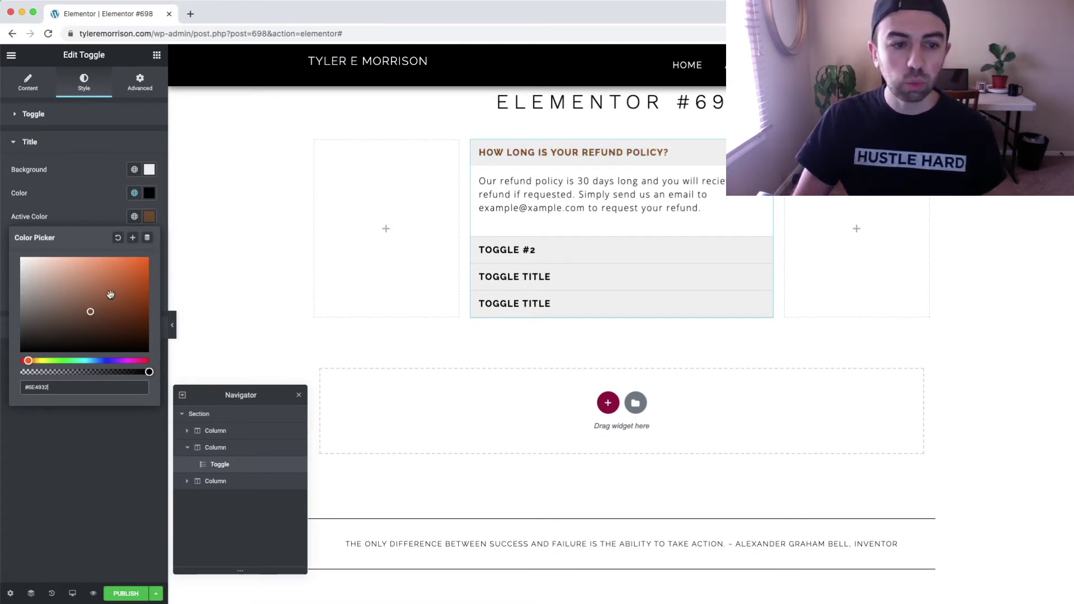
pyautogui.click(118, 239)
pyautogui.click(107, 195)
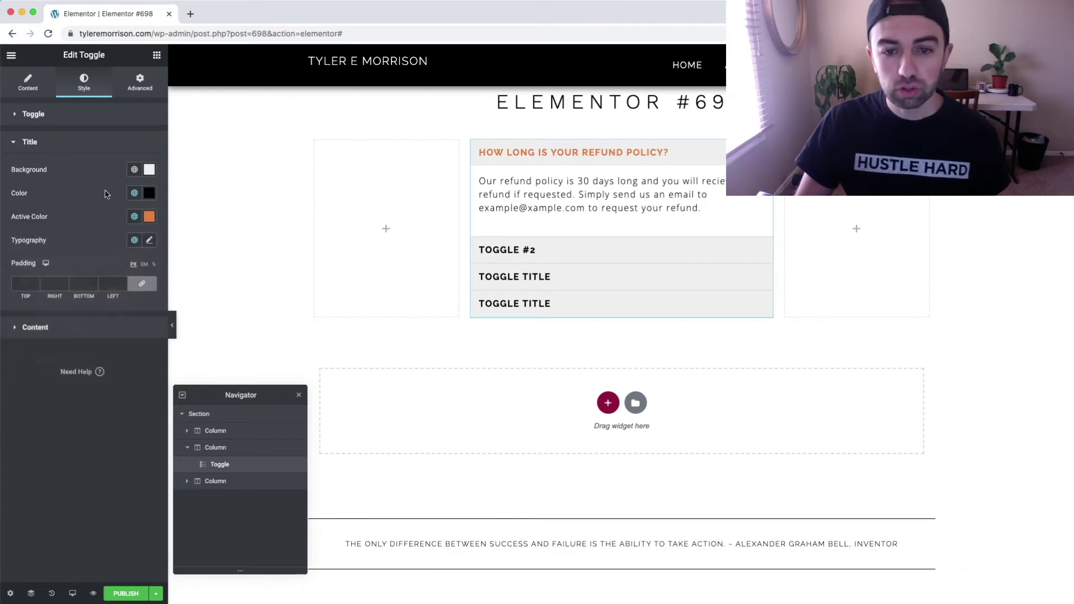
# - Try dark red #A81414 as the inactive title color, compare it with the active color, and reset it to the default
pyautogui.click(150, 193)
pyautogui.click(134, 257)
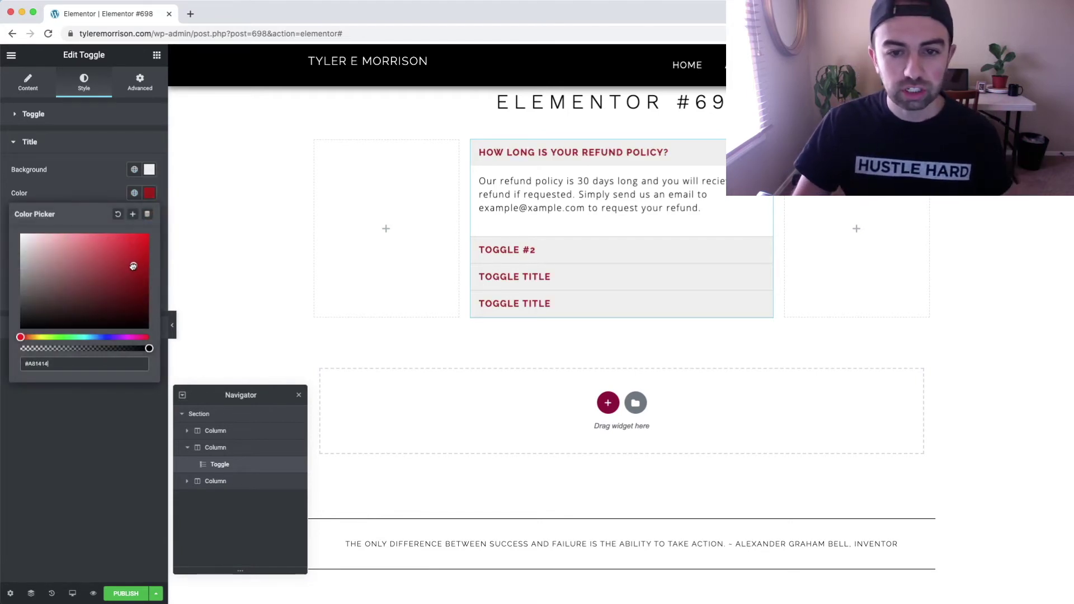
pyautogui.click(95, 191)
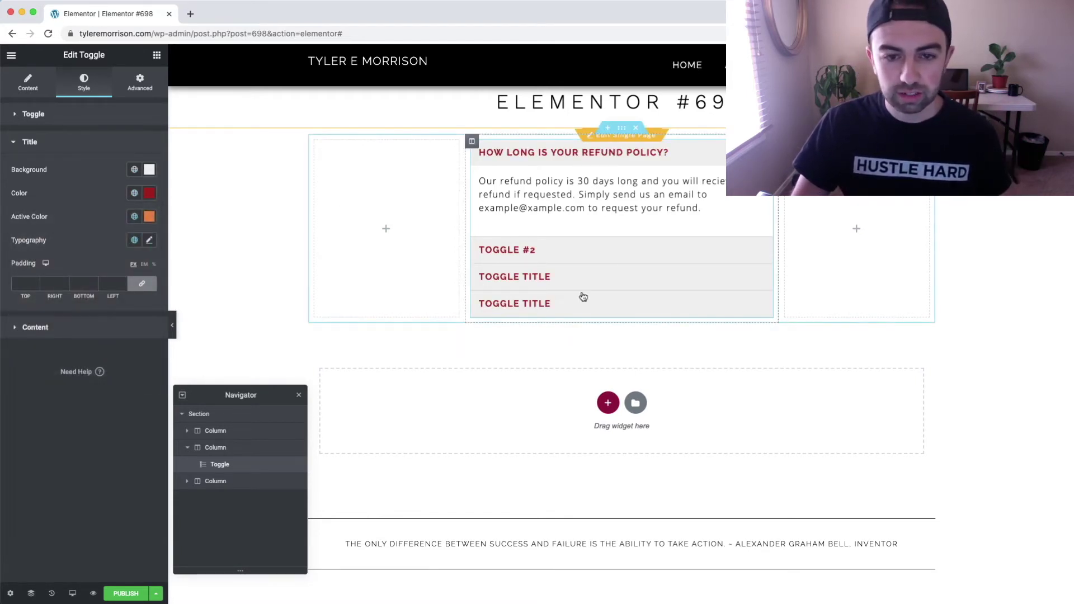
pyautogui.click(148, 216)
pyautogui.click(109, 216)
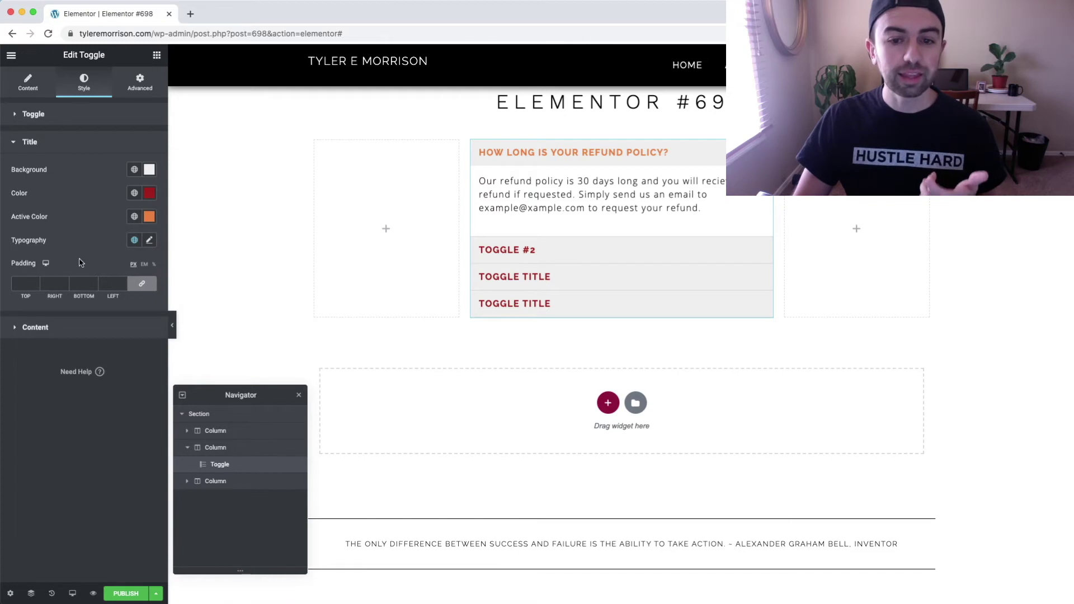
pyautogui.click(150, 218)
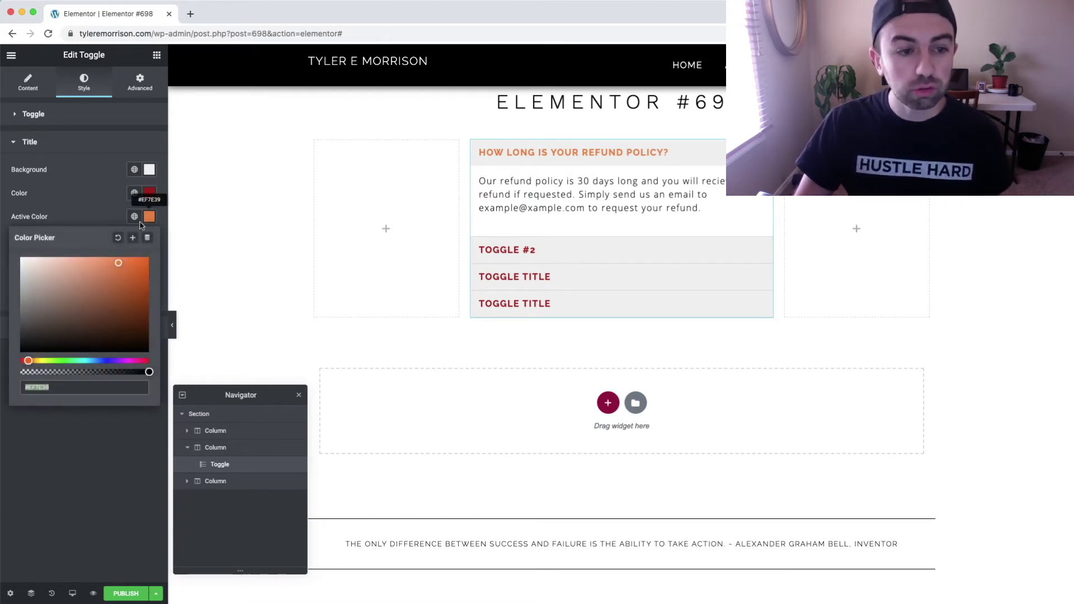
pyautogui.click(120, 213)
pyautogui.click(119, 214)
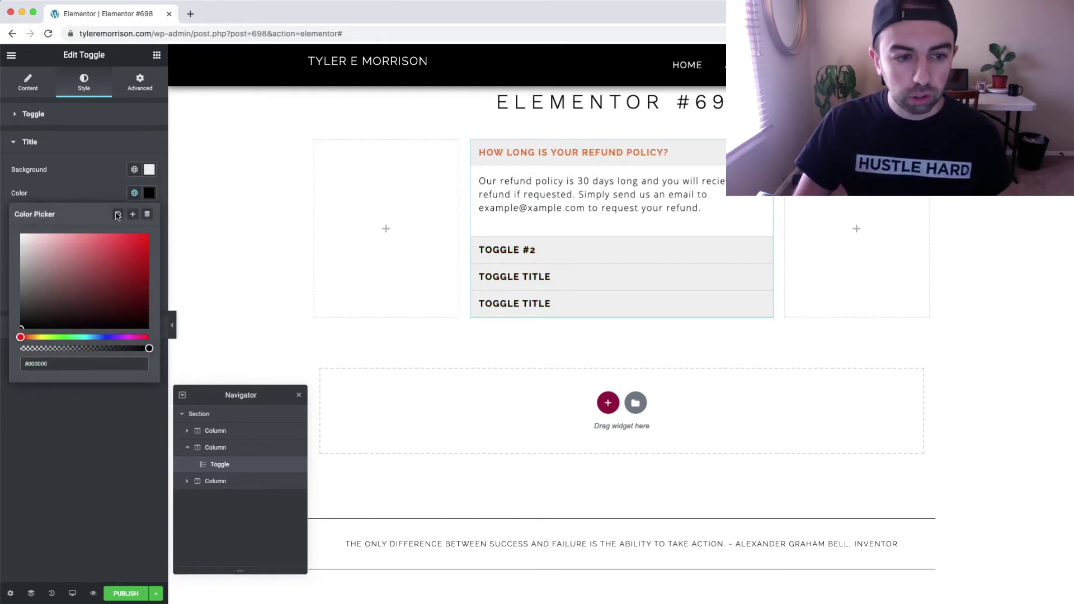
pyautogui.click(99, 187)
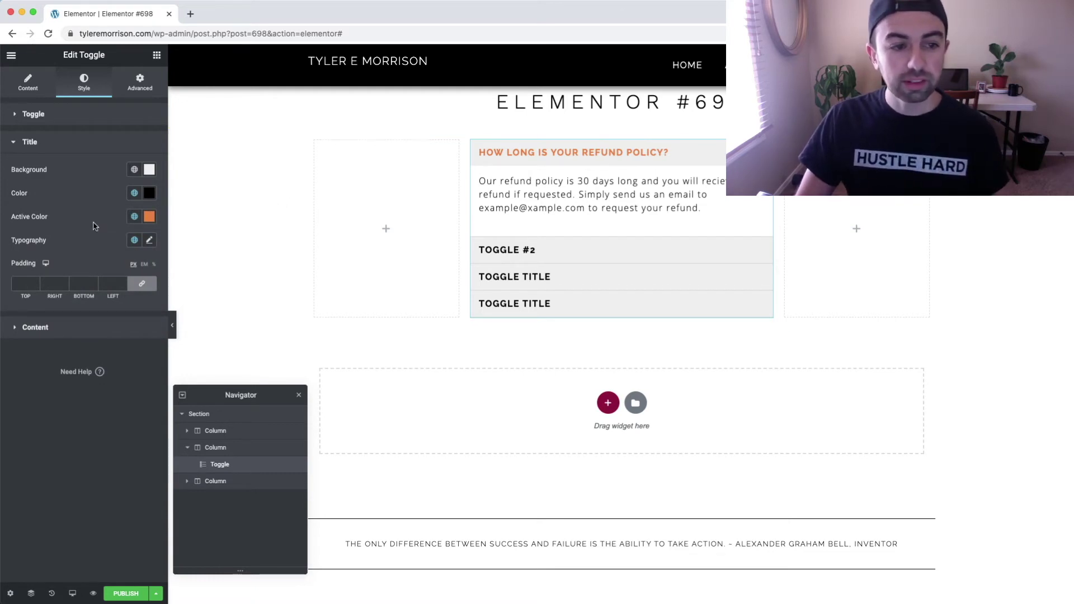
# - Try a title font size of 51 px in the typography settings, and reduce it to 19 px
pyautogui.click(151, 241)
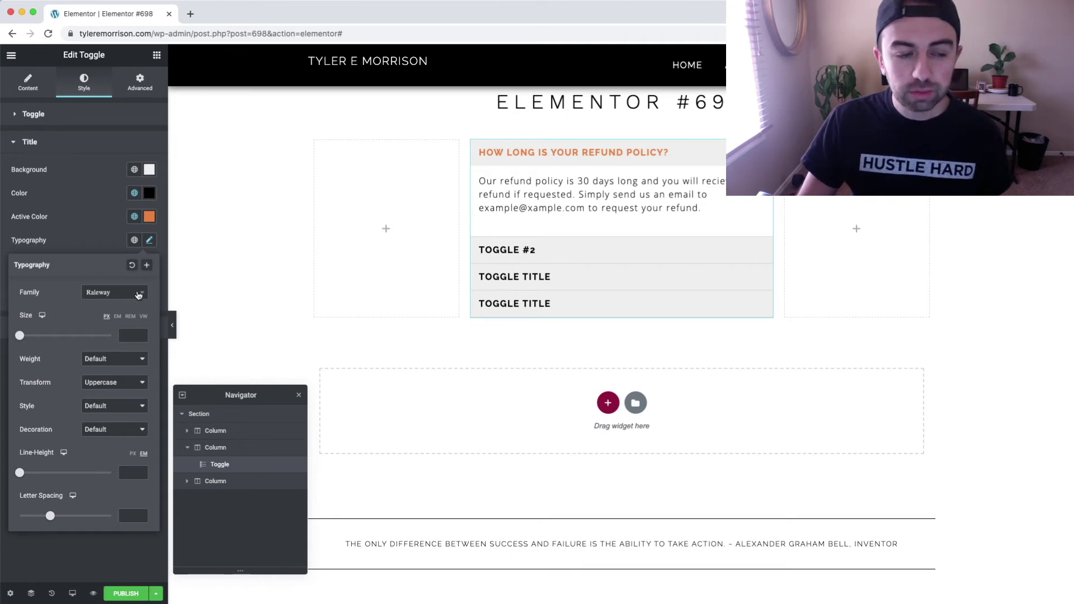
pyautogui.moveTo(20, 336); pyautogui.dragTo(45, 335)
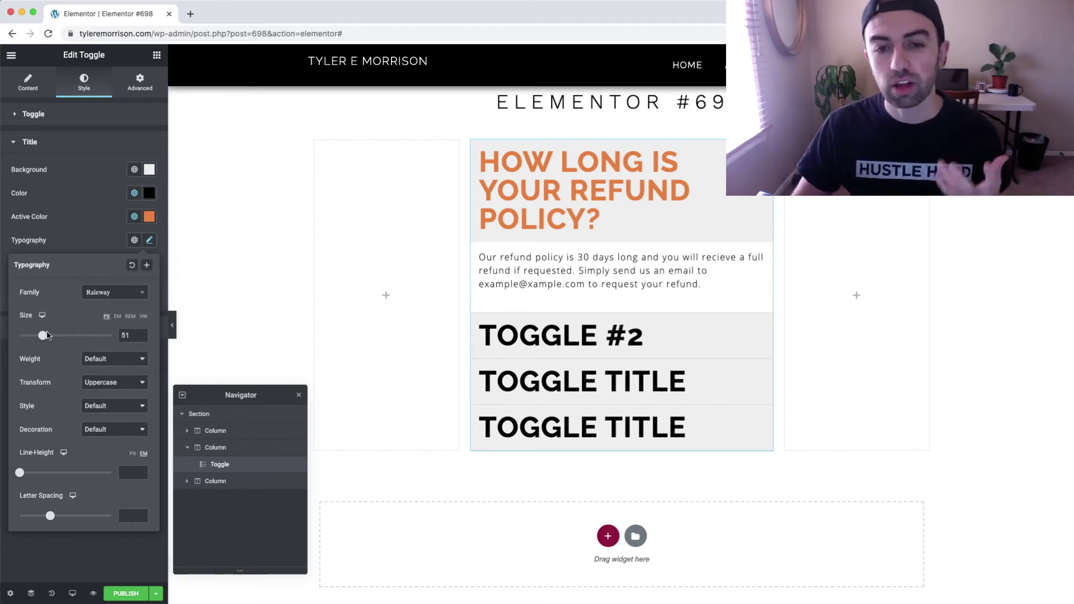
pyautogui.moveTo(43, 336); pyautogui.dragTo(30, 335)
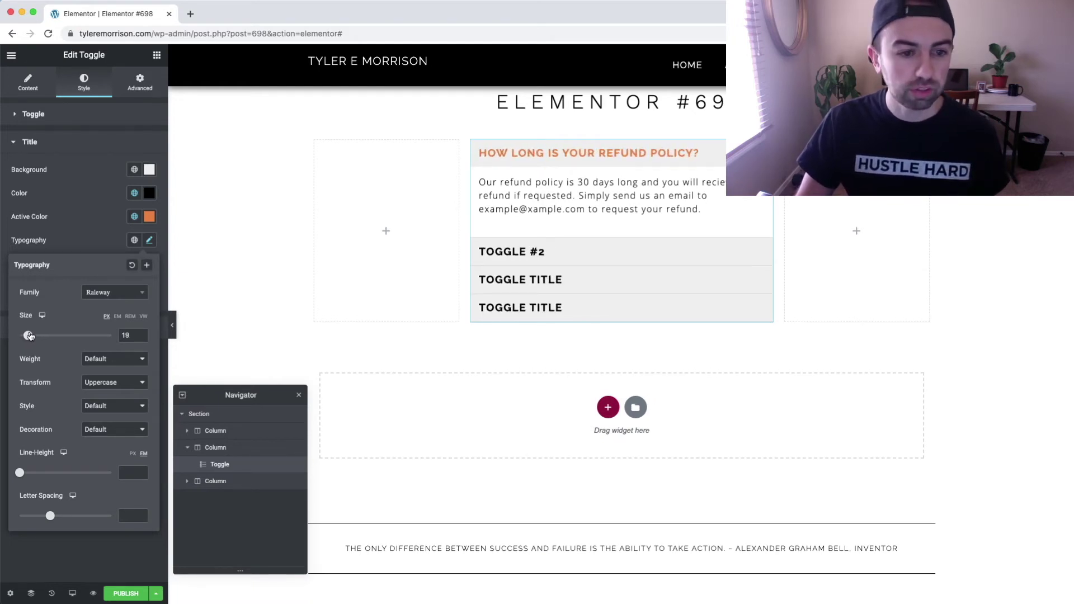
# - Clear the title font size so it falls back to the default
pyautogui.moveTo(134, 335); pyautogui.dragTo(99, 335)
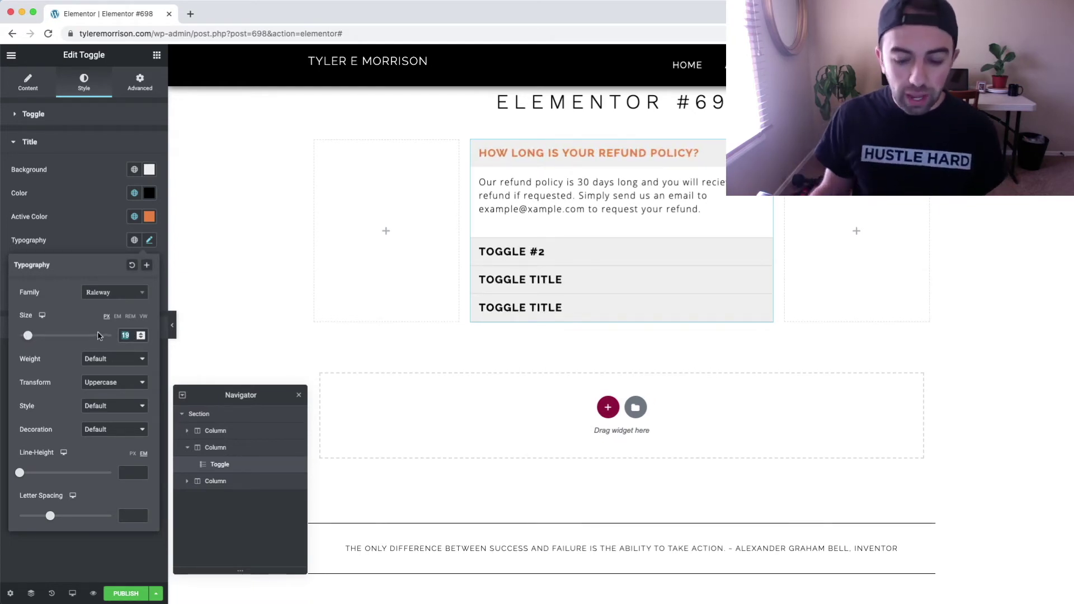
pyautogui.press('BackSpace')
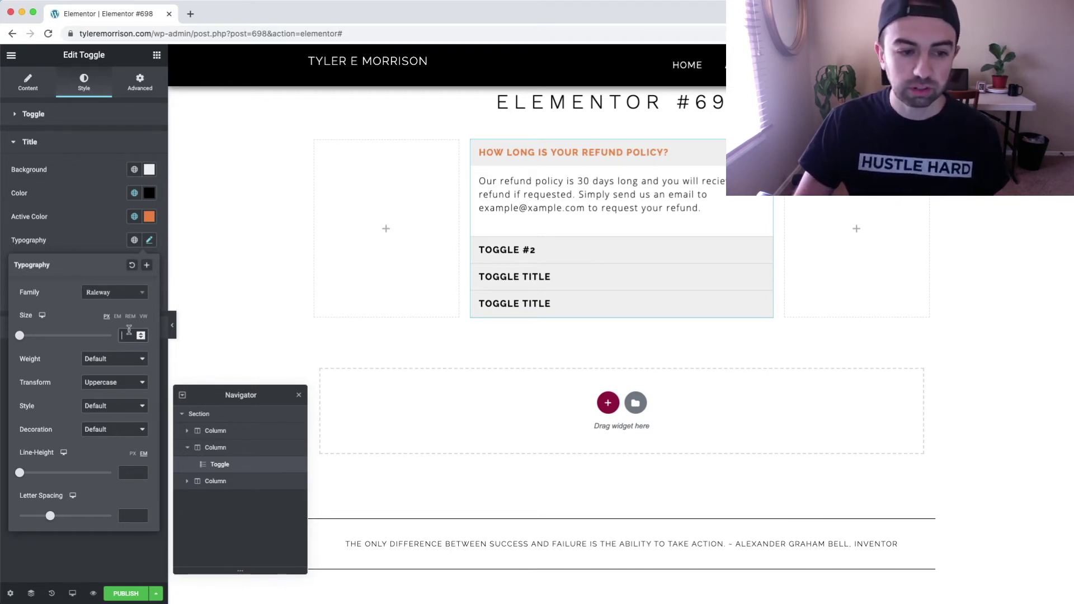
# - Try 900, 100 and Normal as the title font weight, and set it back to Default
pyautogui.click(119, 360)
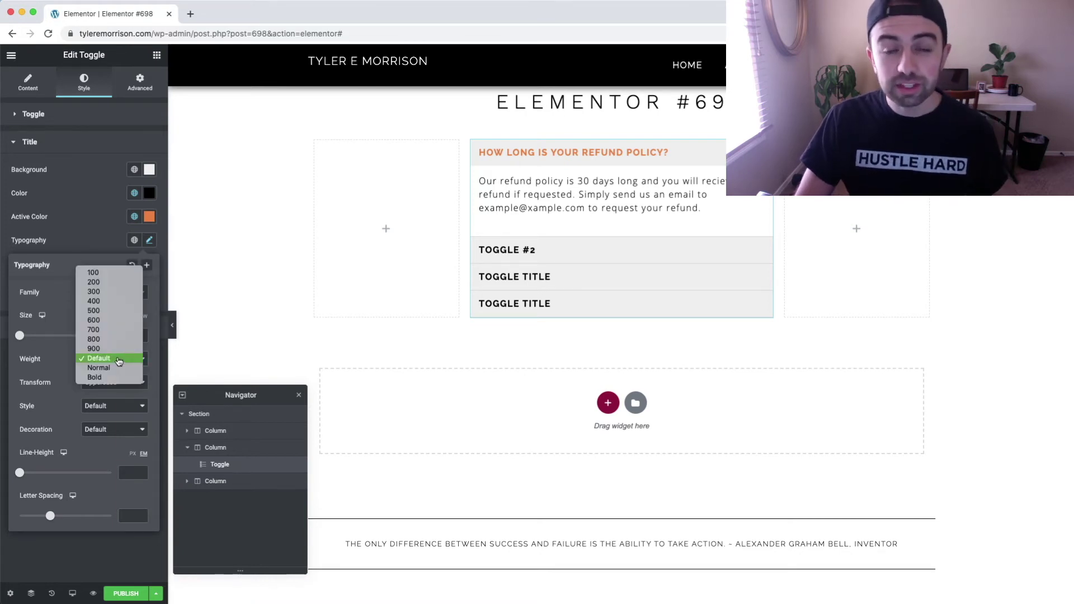
pyautogui.click(118, 348)
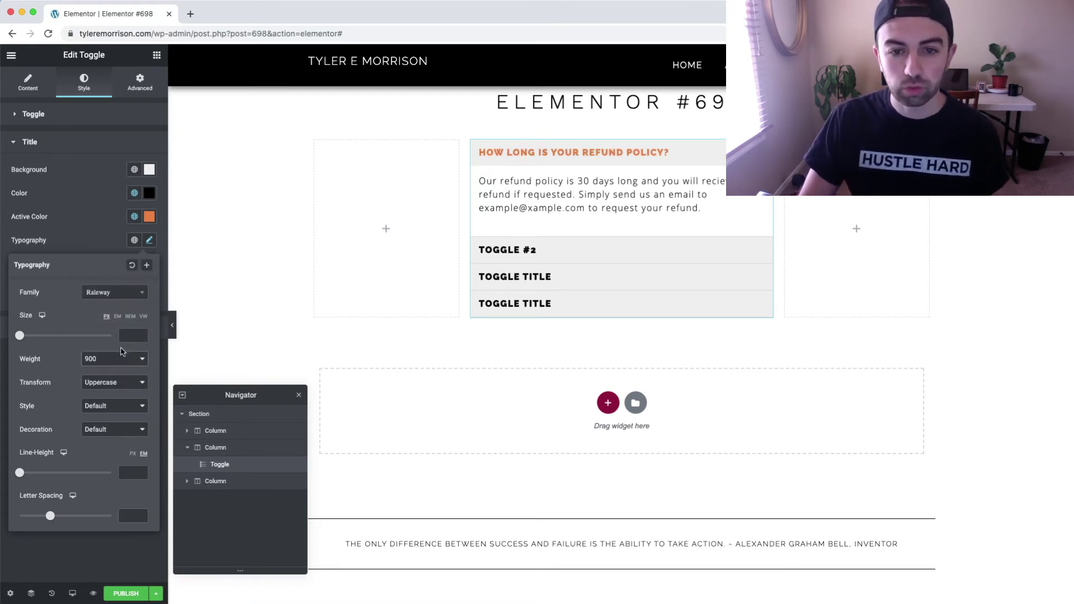
pyautogui.click(135, 358)
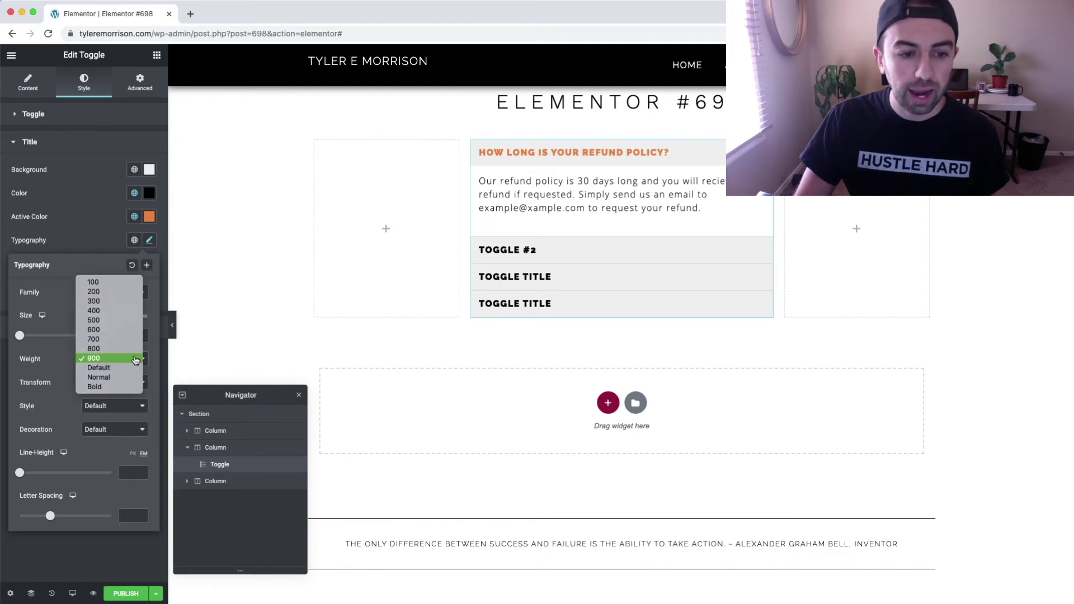
pyautogui.click(118, 284)
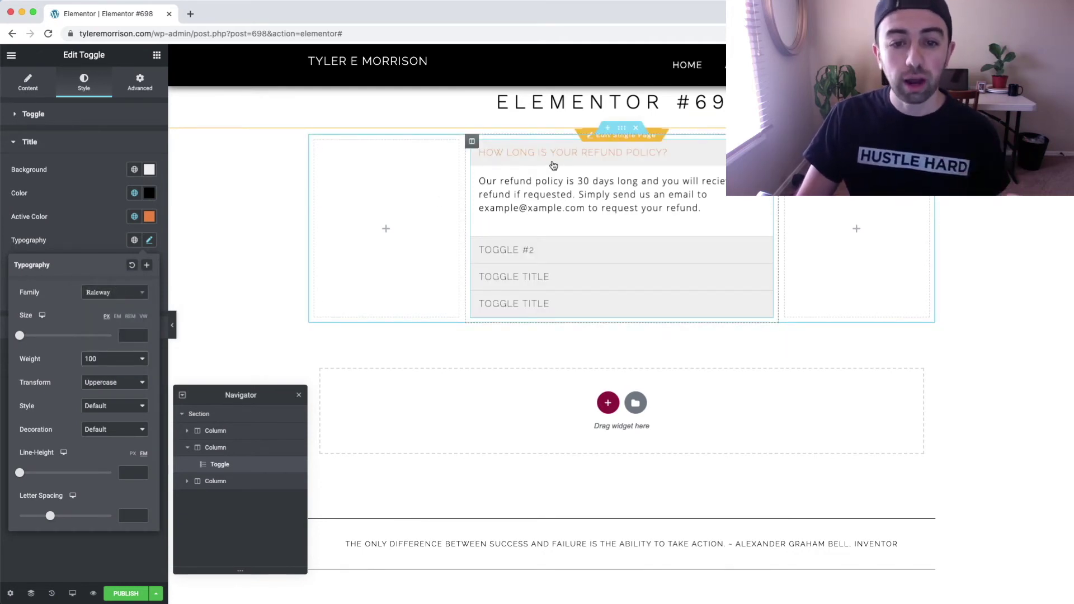
pyautogui.click(137, 362)
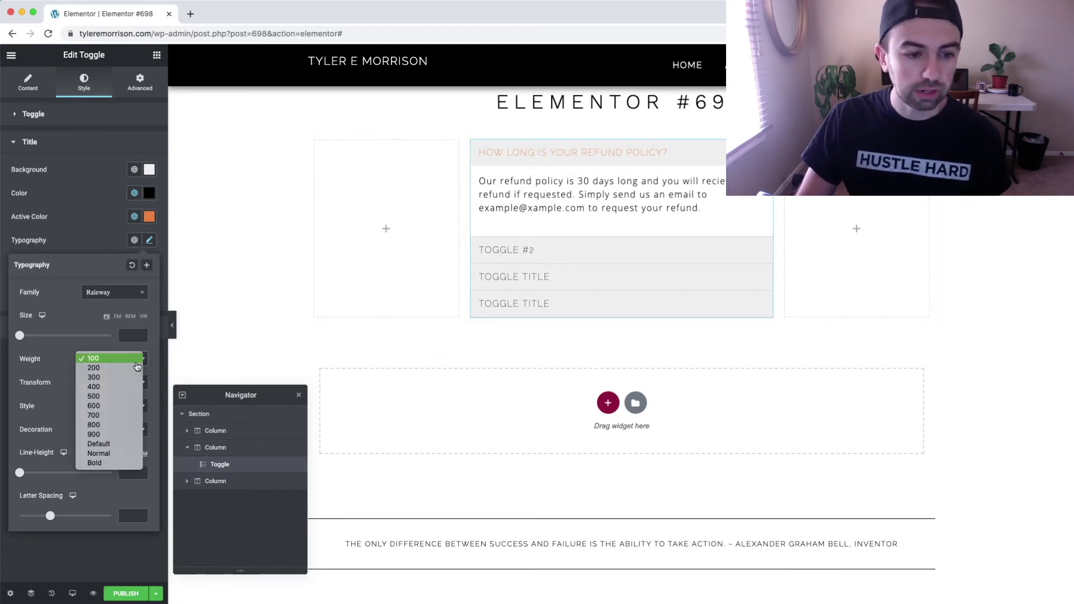
pyautogui.click(121, 453)
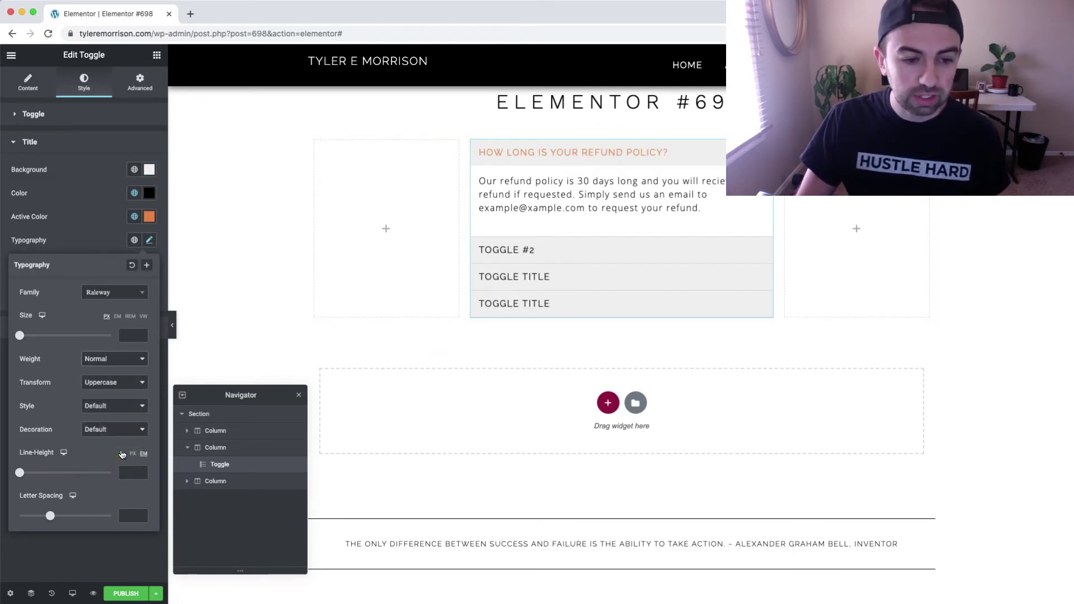
pyautogui.click(137, 358)
pyautogui.click(125, 349)
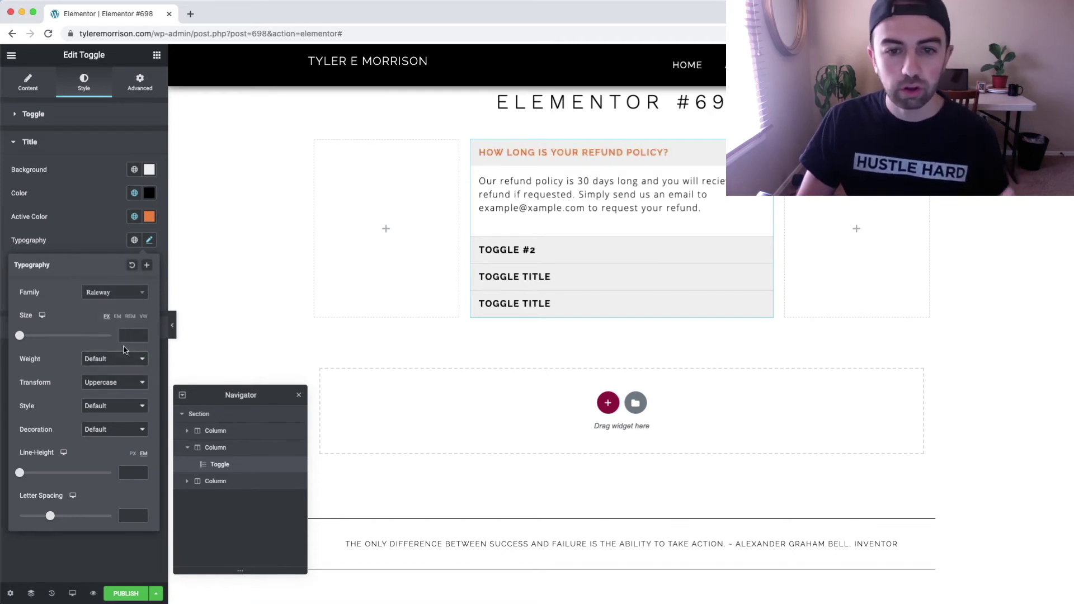
# - Review the available text transform and font style options for the toggle titles
pyautogui.click(125, 384)
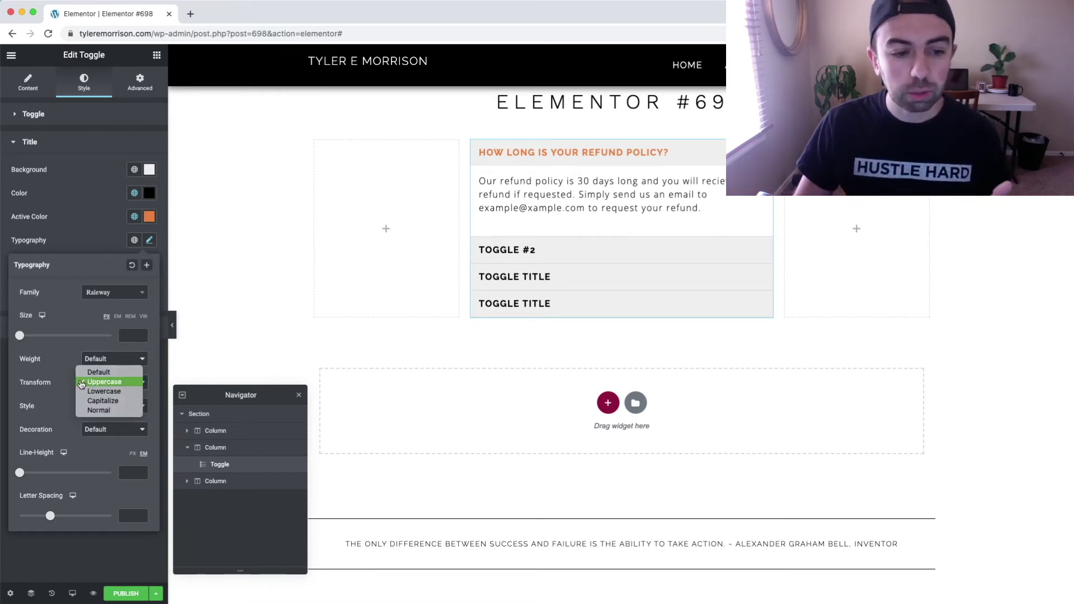
pyautogui.click(54, 382)
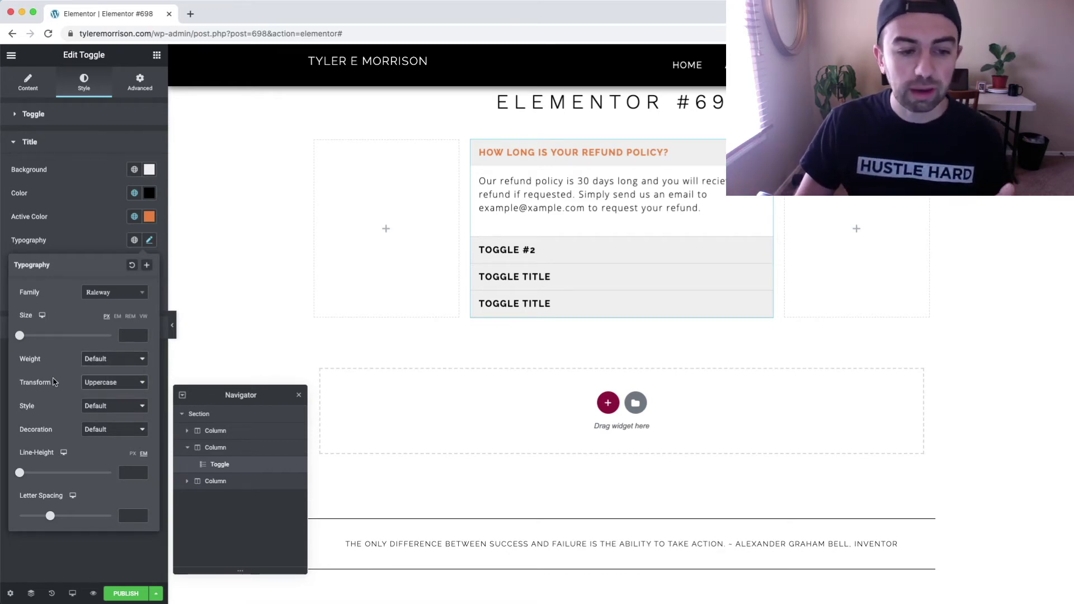
pyautogui.click(113, 412)
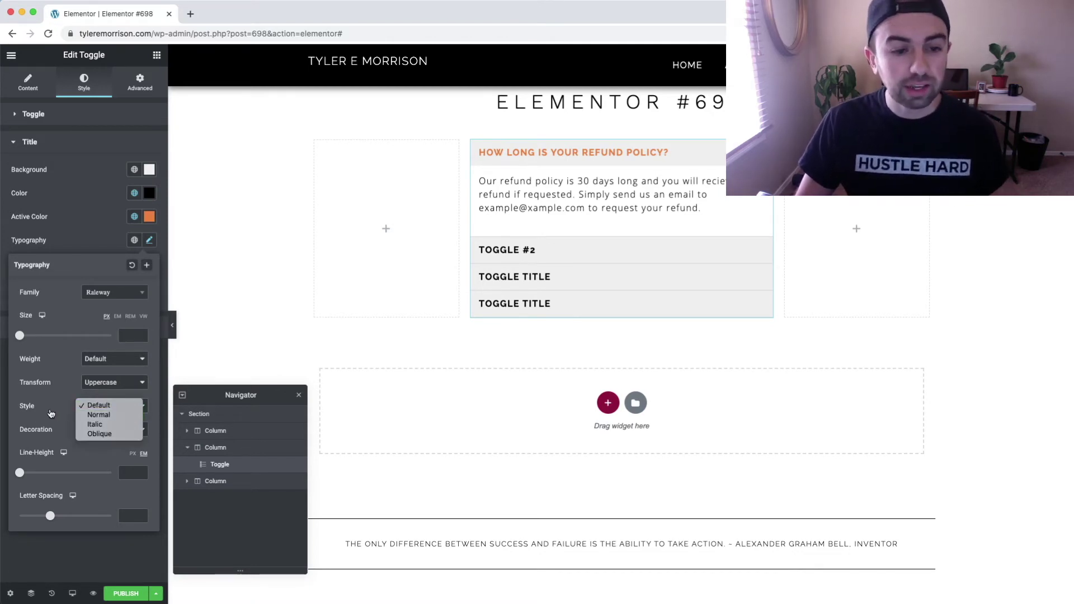
pyautogui.click(66, 403)
# - Try underlining the toggle titles, preview it by collapsing and reopening the refund policy item, and reset the decoration to Default
pyautogui.click(115, 428)
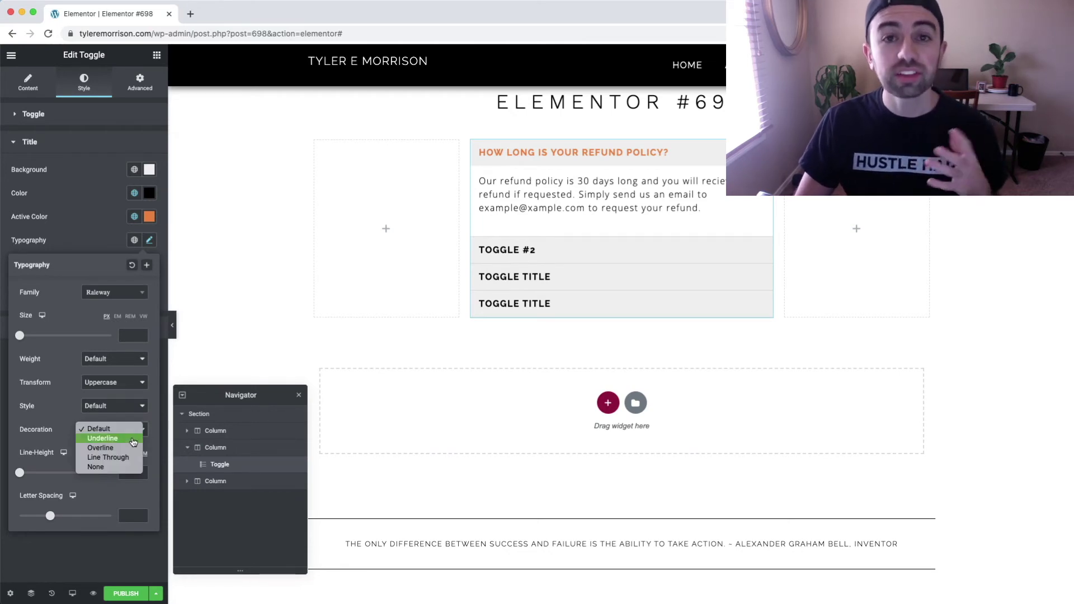
pyautogui.click(133, 439)
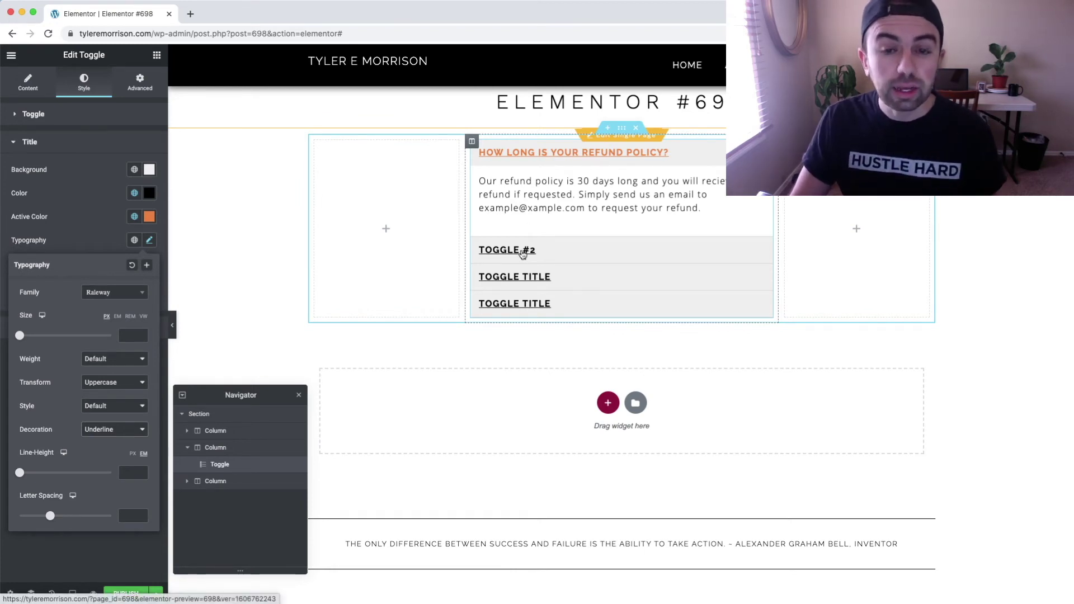
pyautogui.click(695, 161)
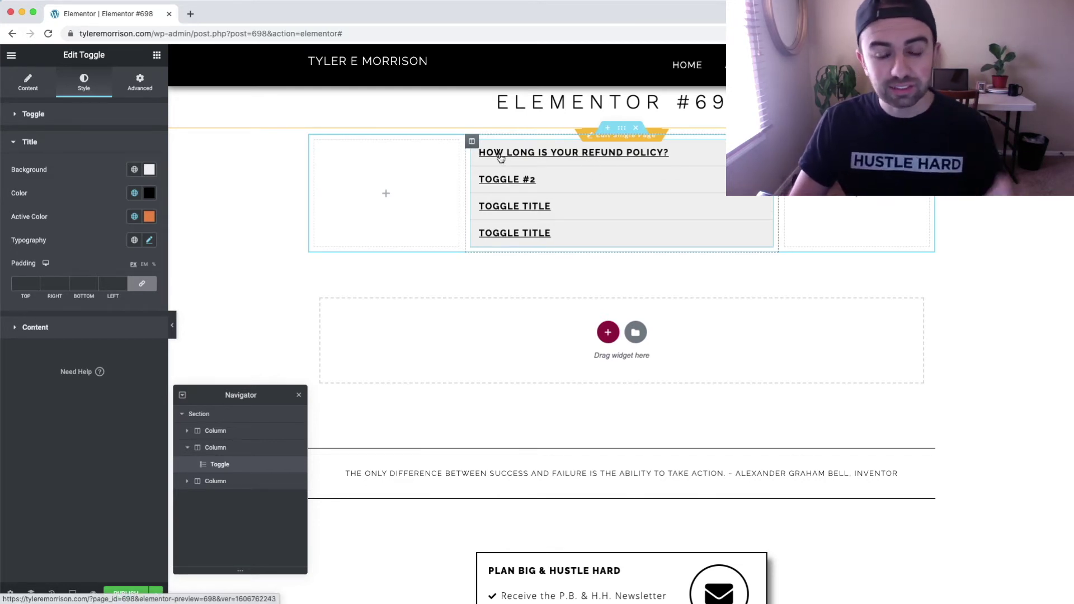
pyautogui.click(571, 155)
pyautogui.click(571, 155)
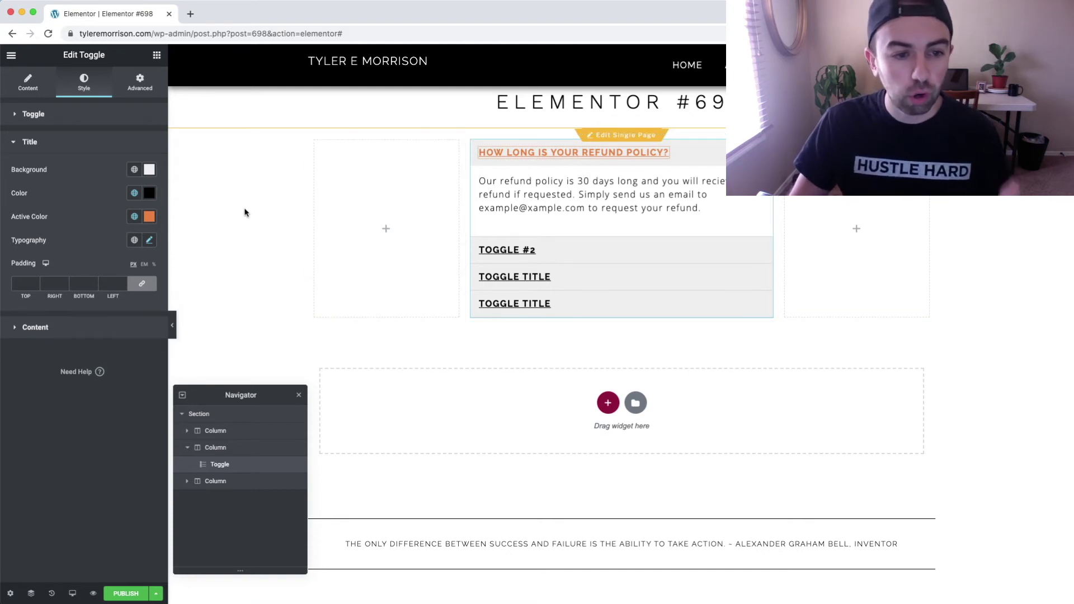
pyautogui.click(149, 240)
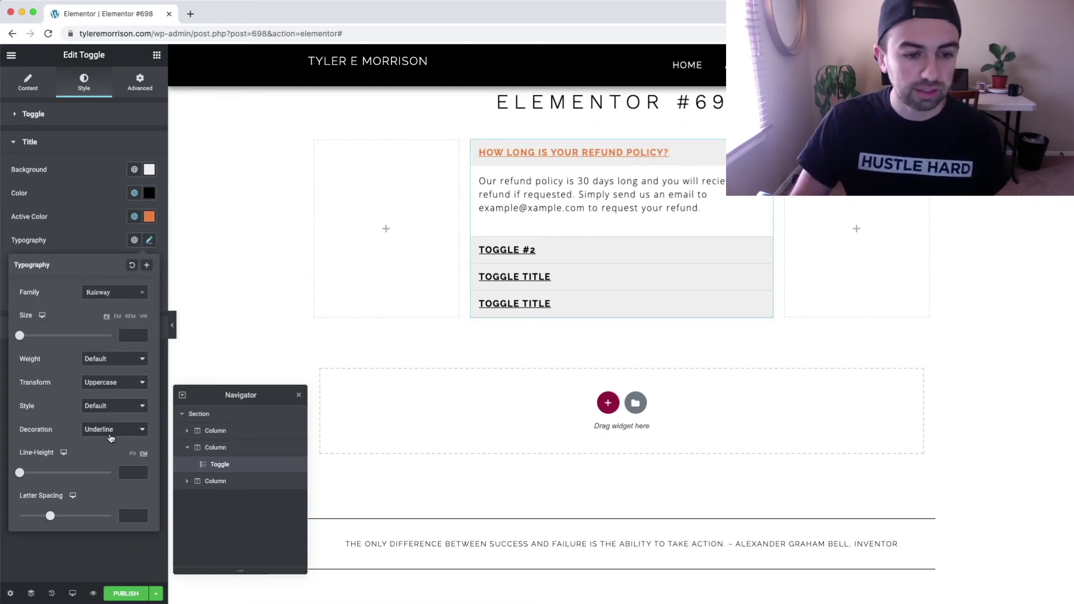
pyautogui.click(115, 429)
pyautogui.click(110, 420)
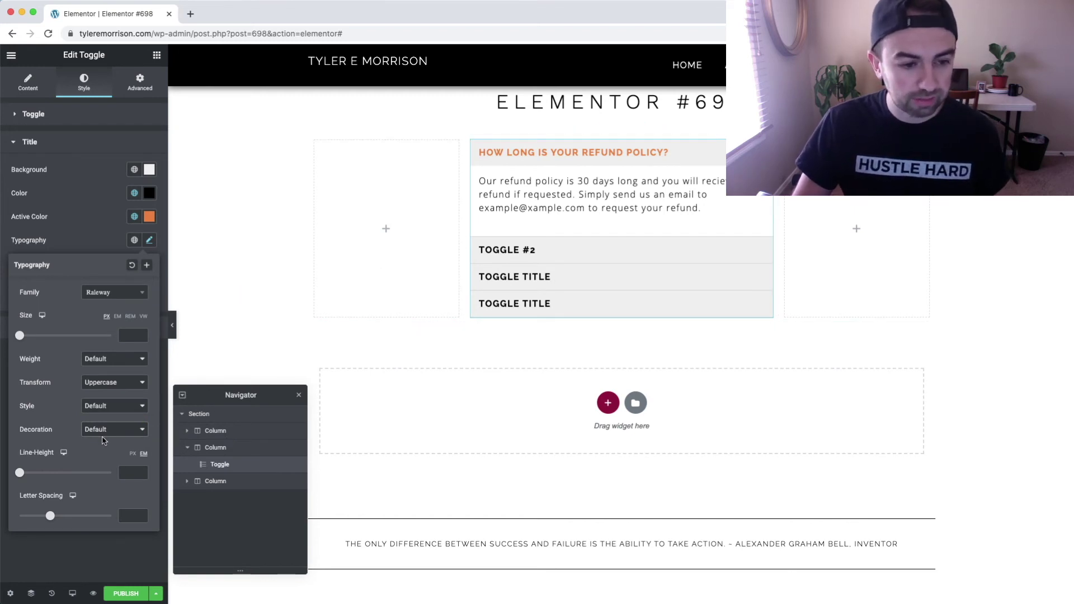
# - Try a 33 px title font size with line height 2.3 reduced to 1.8, and letter spacing 5.7
pyautogui.moveTo(20, 475); pyautogui.dragTo(40, 476)
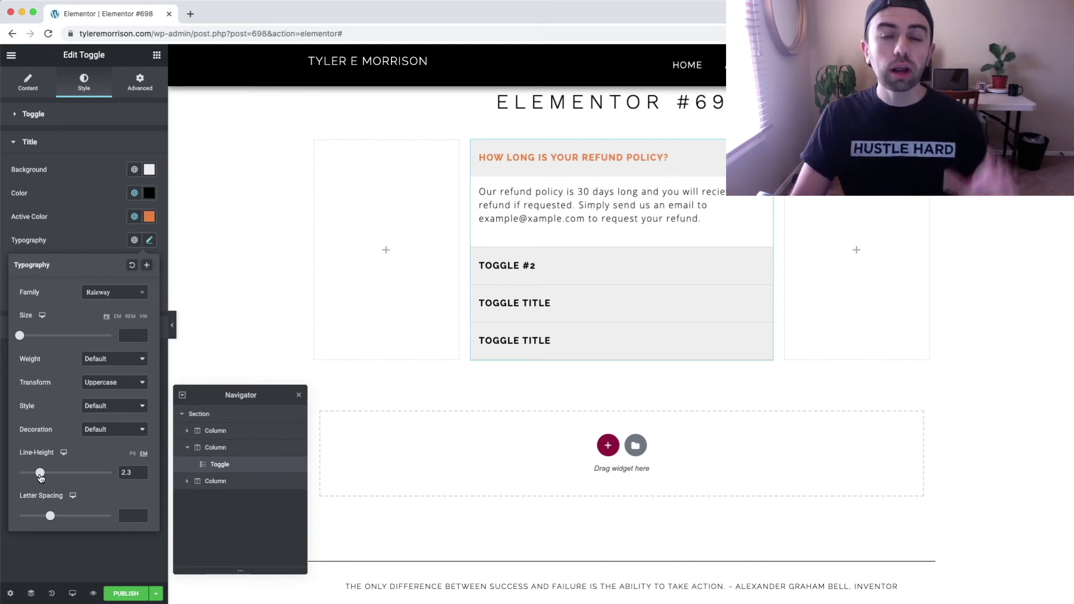
pyautogui.moveTo(21, 334); pyautogui.dragTo(34, 335)
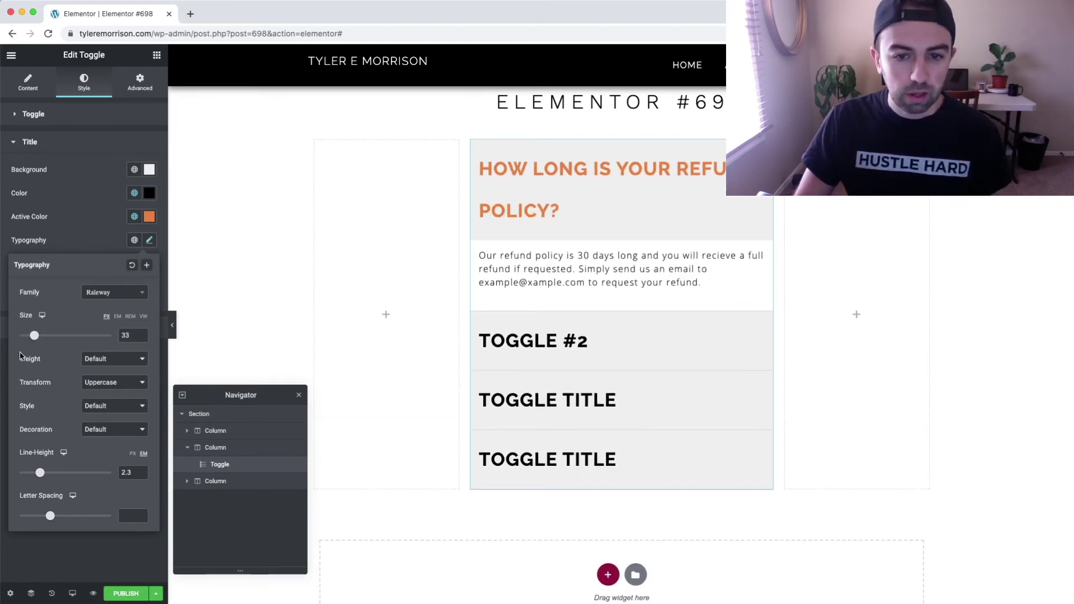
pyautogui.moveTo(40, 473)
pyautogui.mouseDown()
pyautogui.moveTo(64, 473)
pyautogui.moveTo(35, 473)
pyautogui.mouseUp()
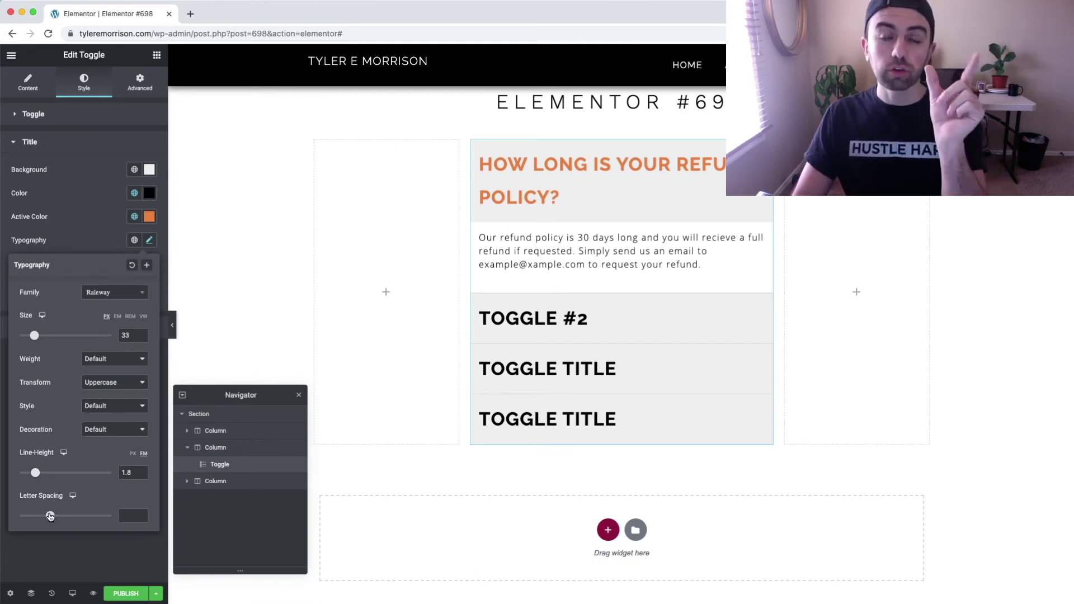
pyautogui.moveTo(50, 516); pyautogui.dragTo(85, 513)
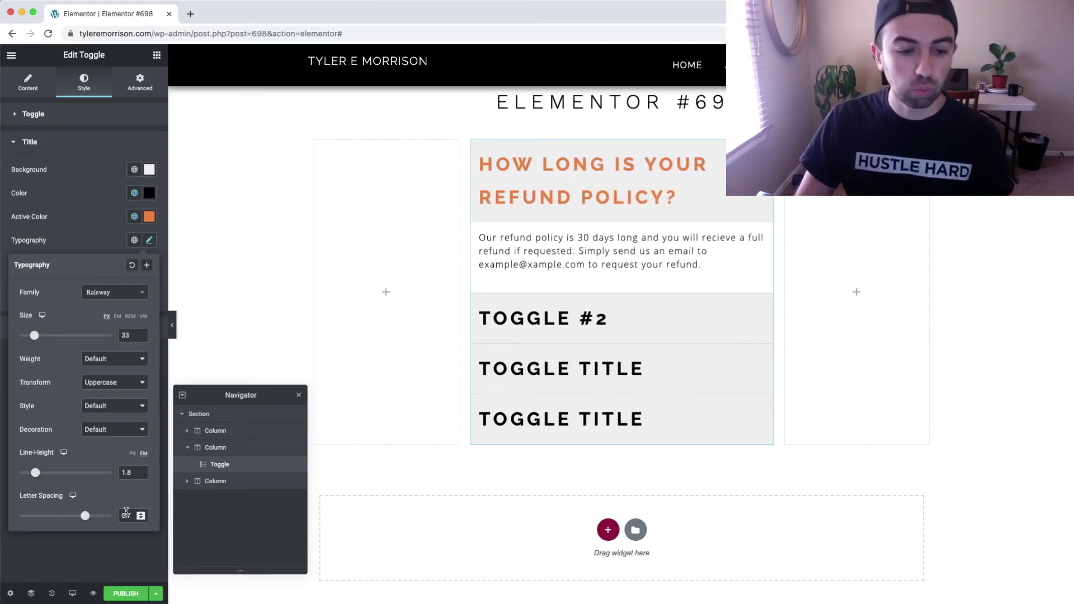
# - Clear the title's letter spacing, line height and font size values, and close the typography settings
pyautogui.doubleClick(131, 514)
pyautogui.press('BackSpace')
pyautogui.moveTo(134, 472); pyautogui.dragTo(96, 474)
pyautogui.press('BackSpace')
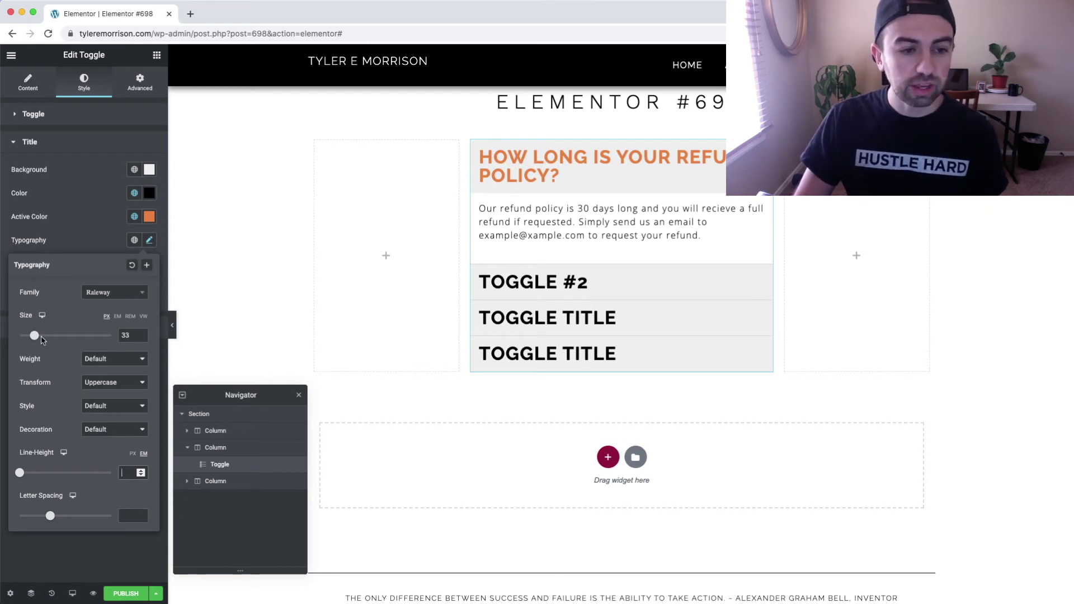
pyautogui.doubleClick(127, 335)
pyautogui.press('BackSpace')
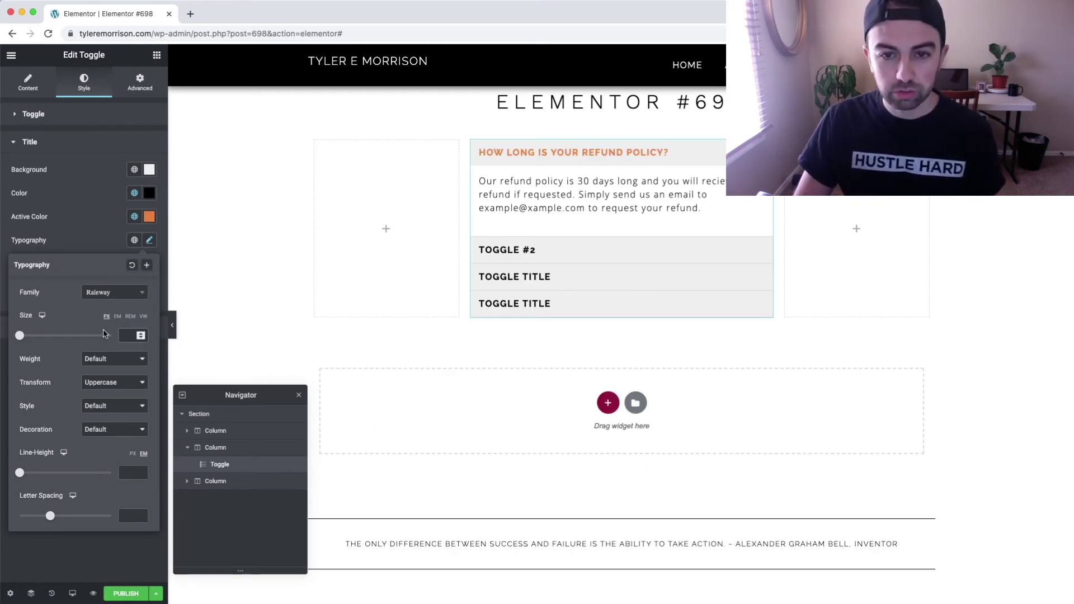
pyautogui.click(242, 242)
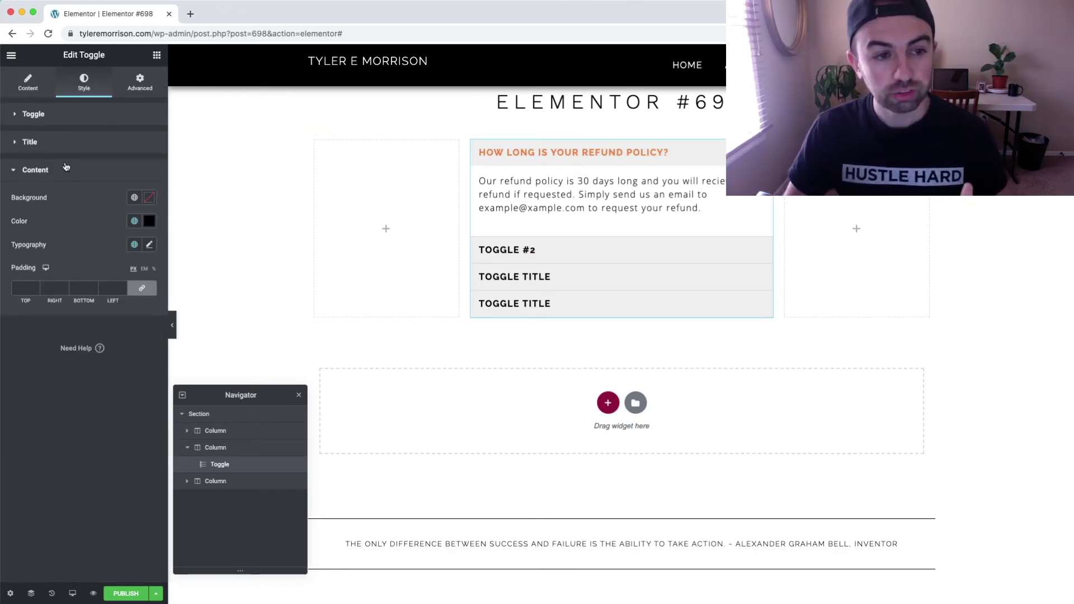
# - Try red and light gray as the background color of the toggle content, and reset it to the default
pyautogui.click(150, 200)
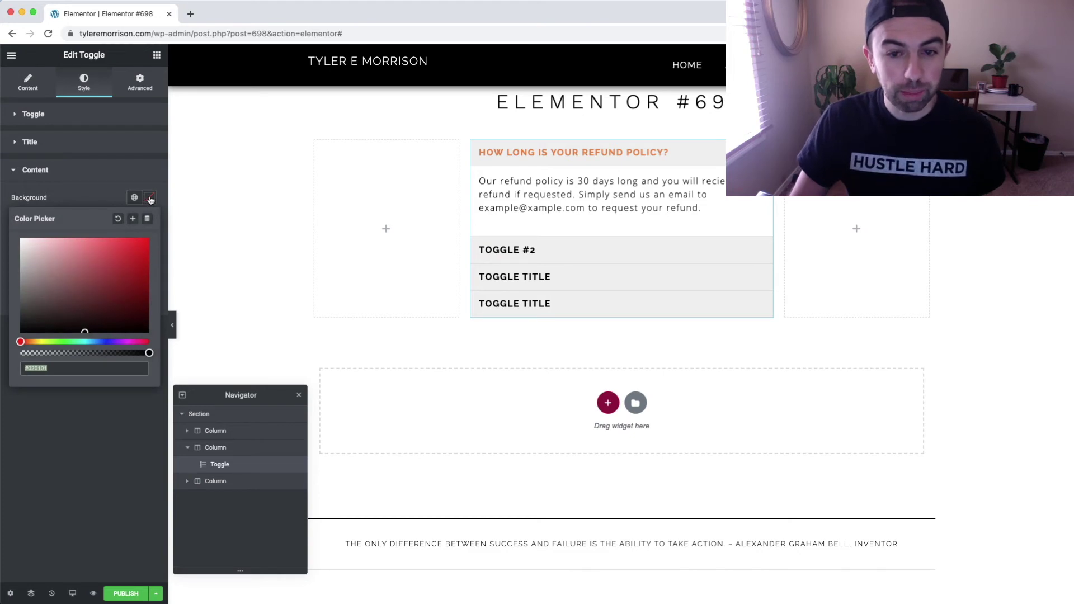
pyautogui.click(119, 262)
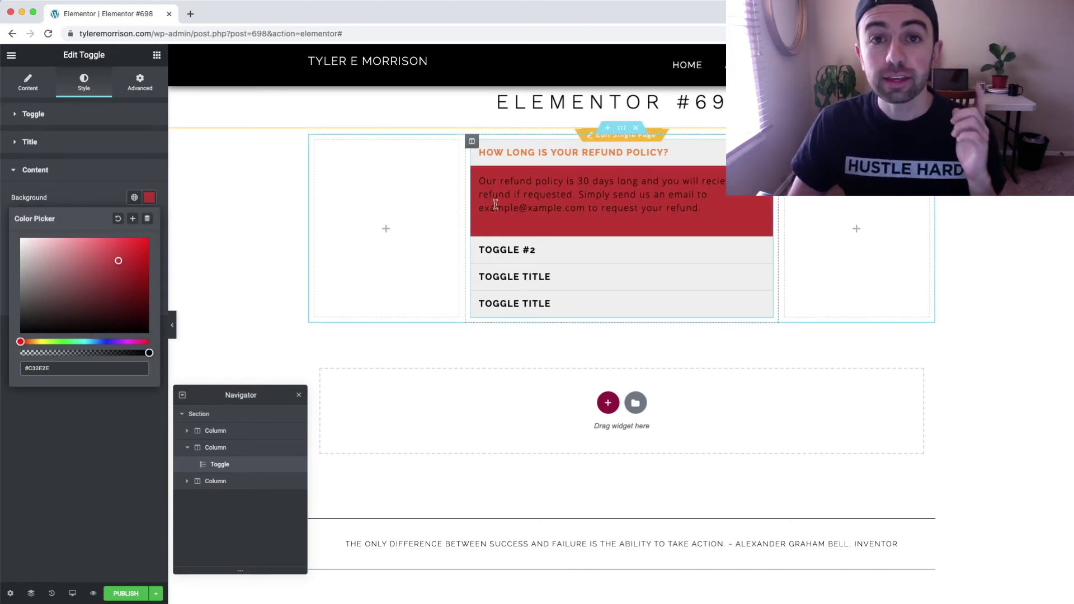
pyautogui.moveTo(105, 247); pyautogui.dragTo(3, 259)
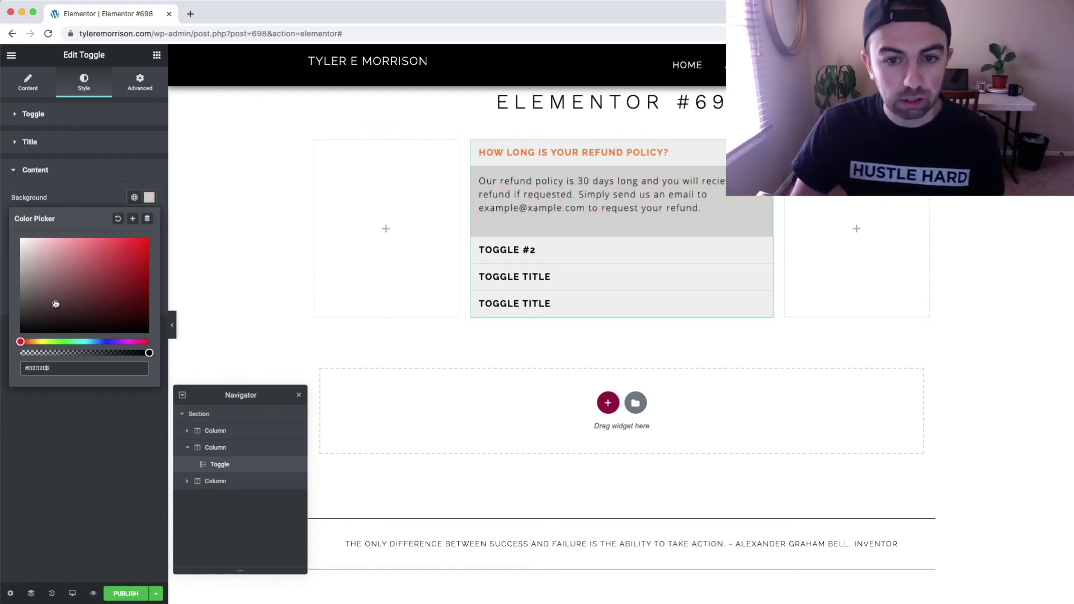
pyautogui.moveTo(23, 295)
pyautogui.mouseDown()
pyautogui.moveTo(8, 282)
pyautogui.moveTo(23, 240)
pyautogui.mouseUp()
pyautogui.click(117, 219)
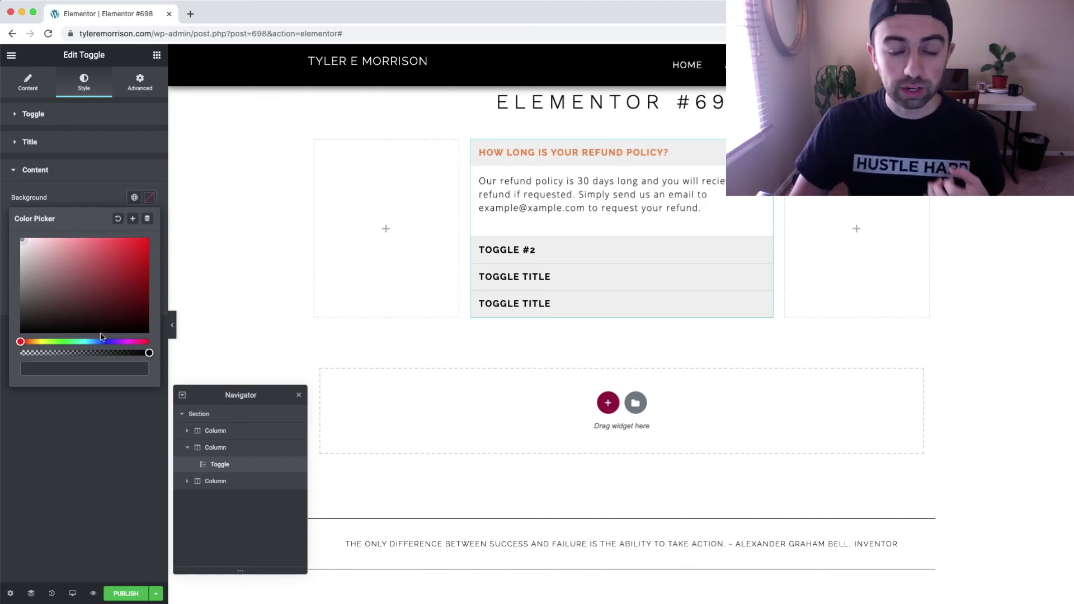
pyautogui.click(123, 441)
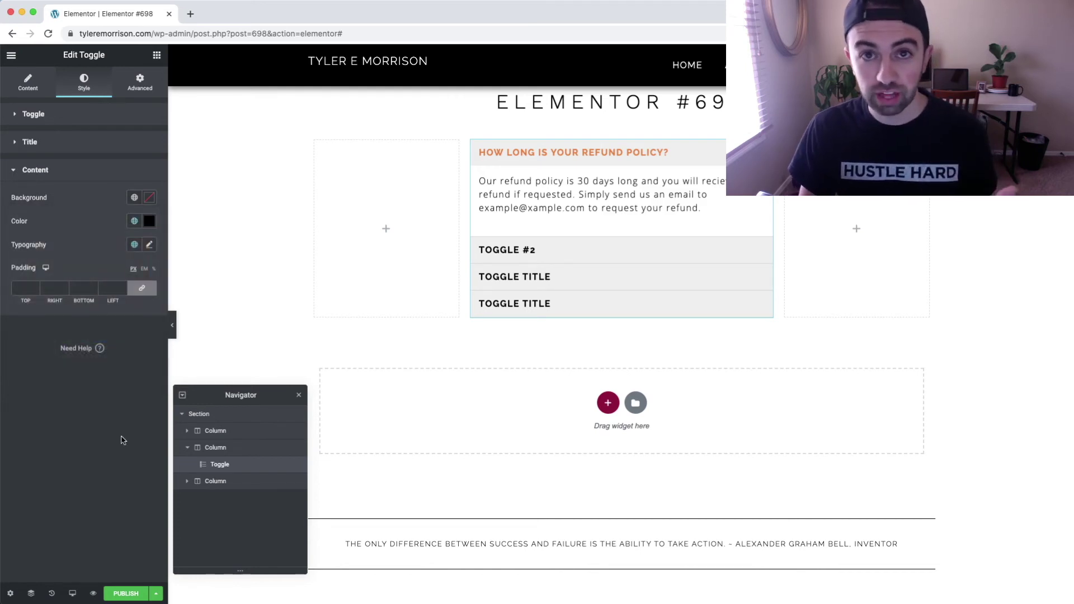
# - View the global color choices for the toggle content background
pyautogui.click(134, 198)
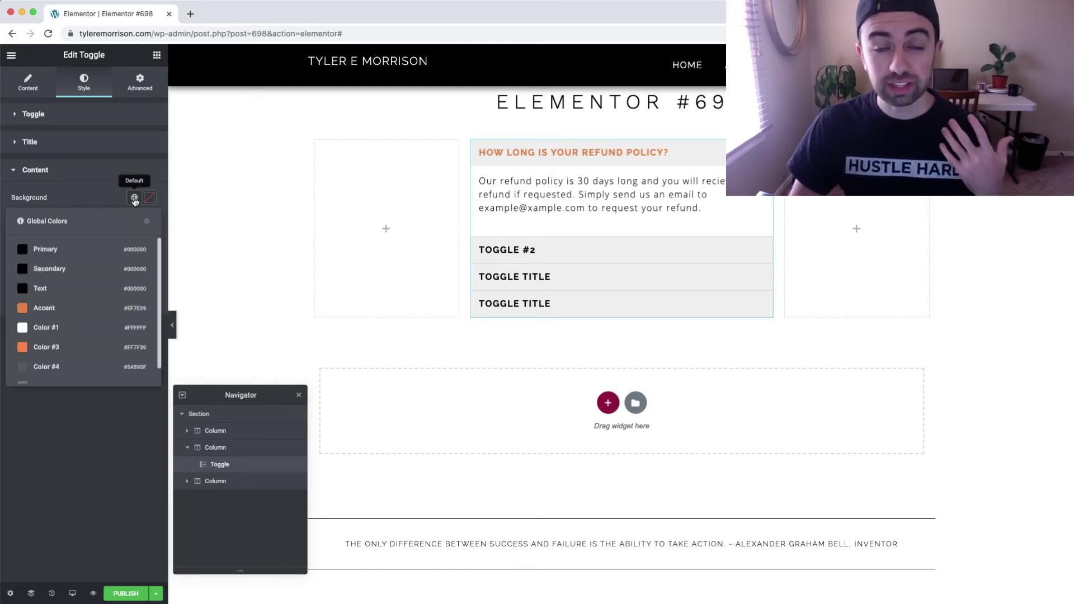
pyautogui.click(134, 199)
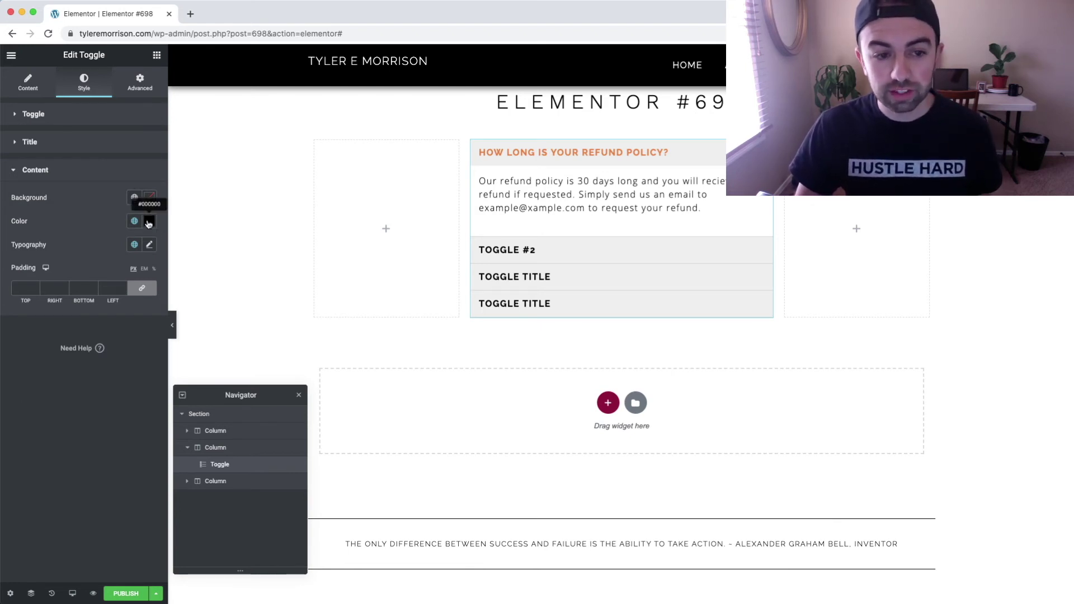
# - Give the toggle content a near-black background and set its text color to light gray #E3E3E3
pyautogui.click(149, 222)
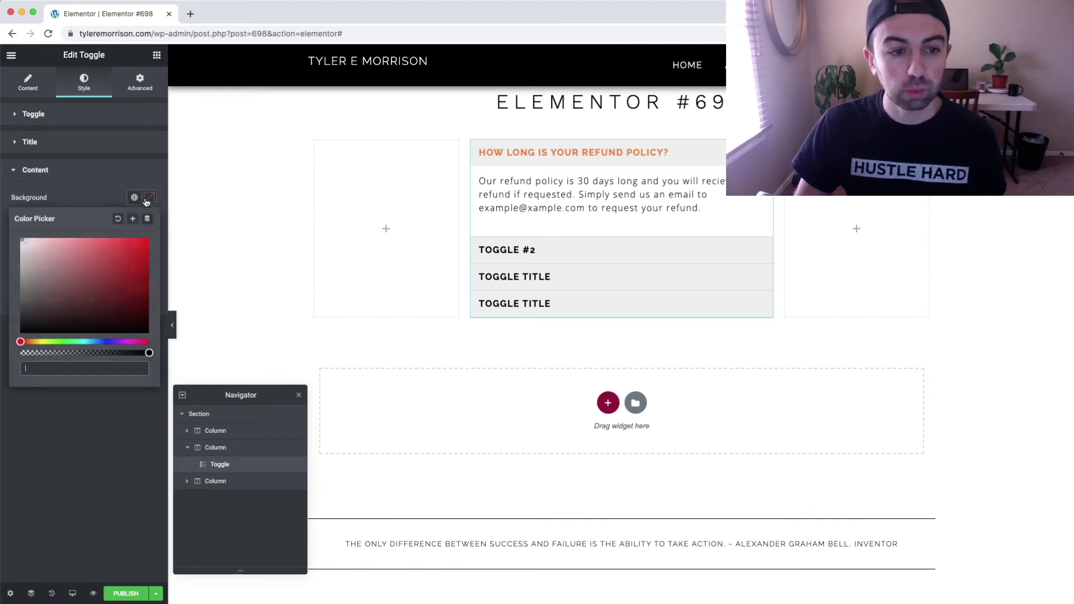
pyautogui.click(50, 299)
pyautogui.click(119, 191)
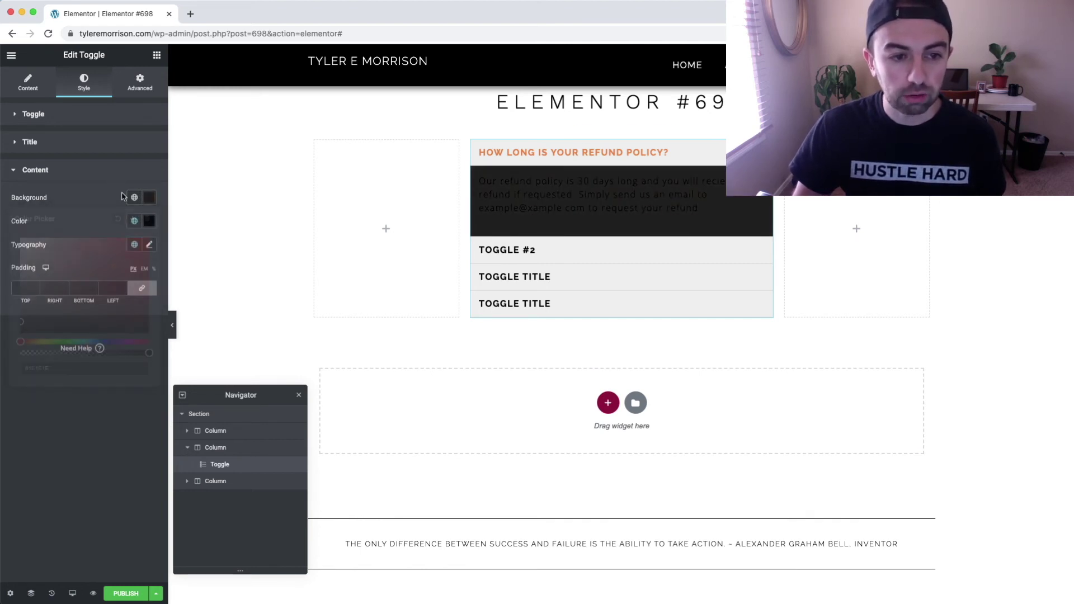
pyautogui.click(150, 223)
pyautogui.click(22, 272)
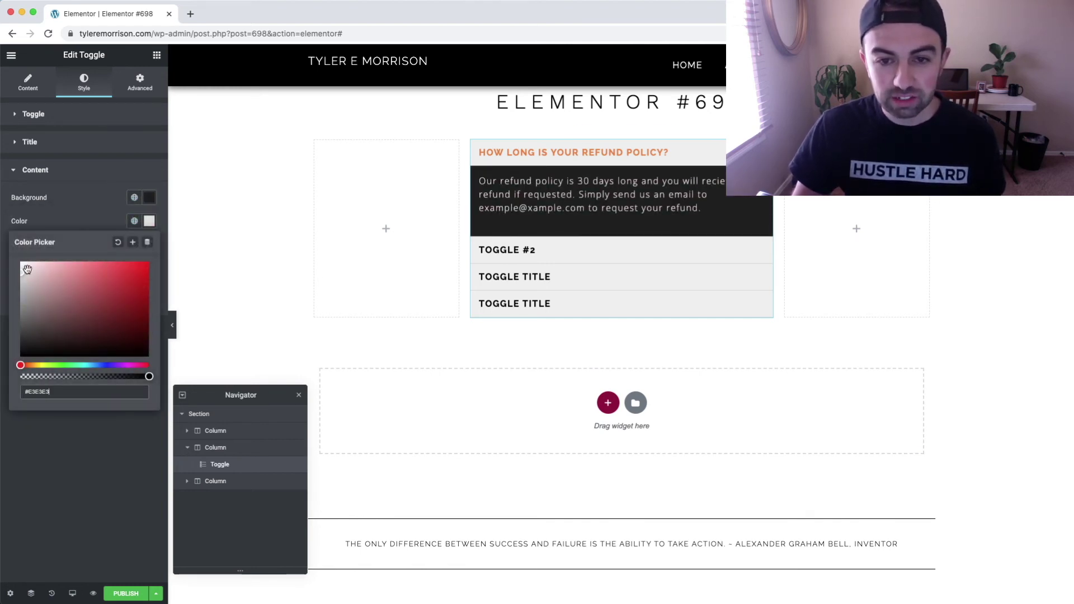
# - Reset the toggle content's text color and background color to their defaults
pyautogui.scroll(-5, 234, 224)
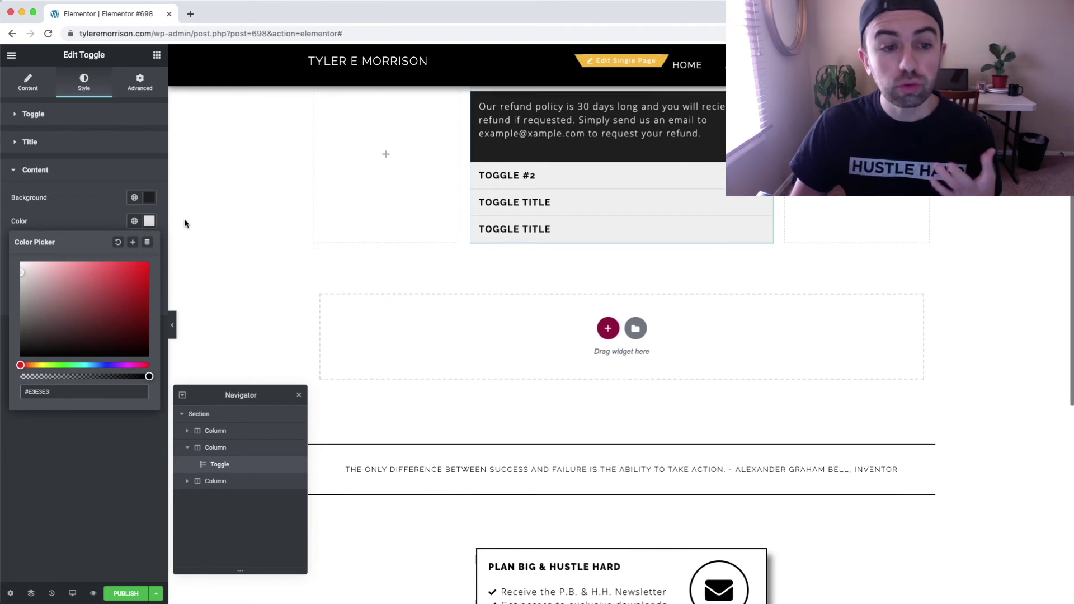
pyautogui.click(117, 241)
pyautogui.click(148, 197)
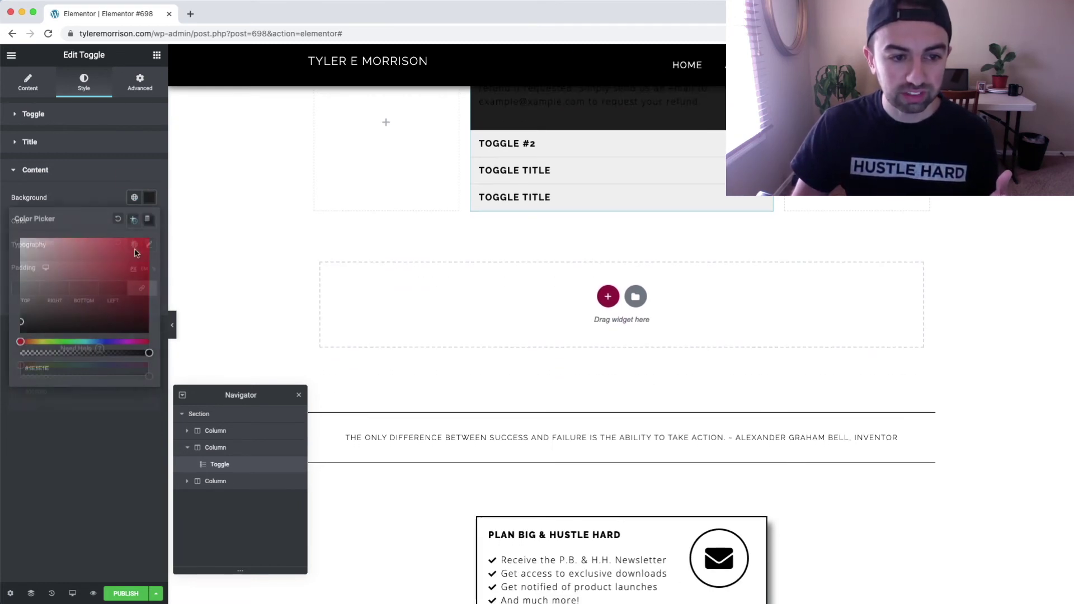
pyautogui.click(117, 219)
pyautogui.scroll(7, 350, 197)
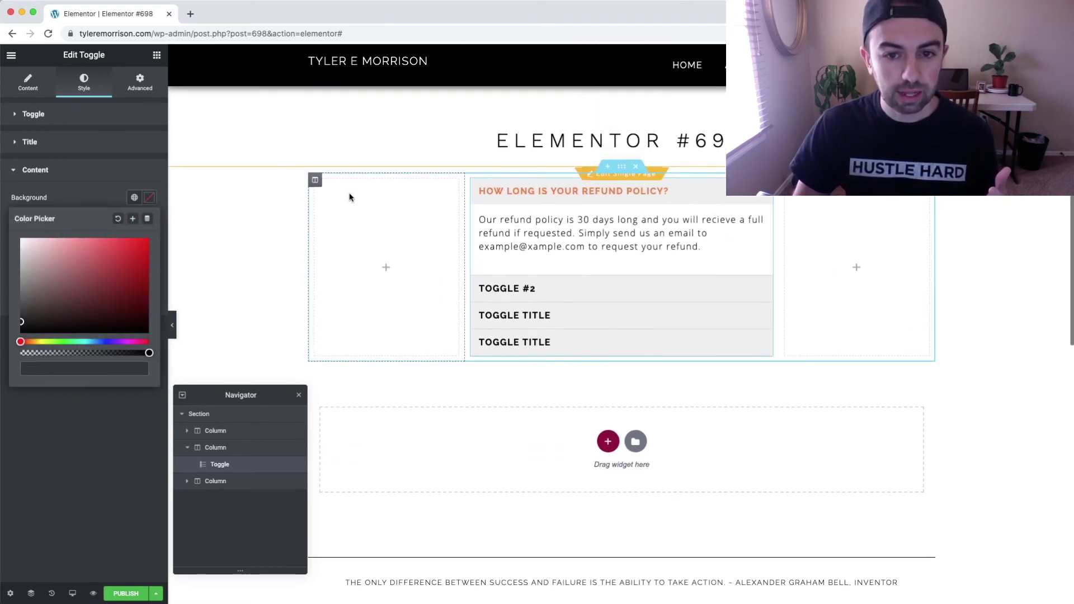
pyautogui.click(94, 196)
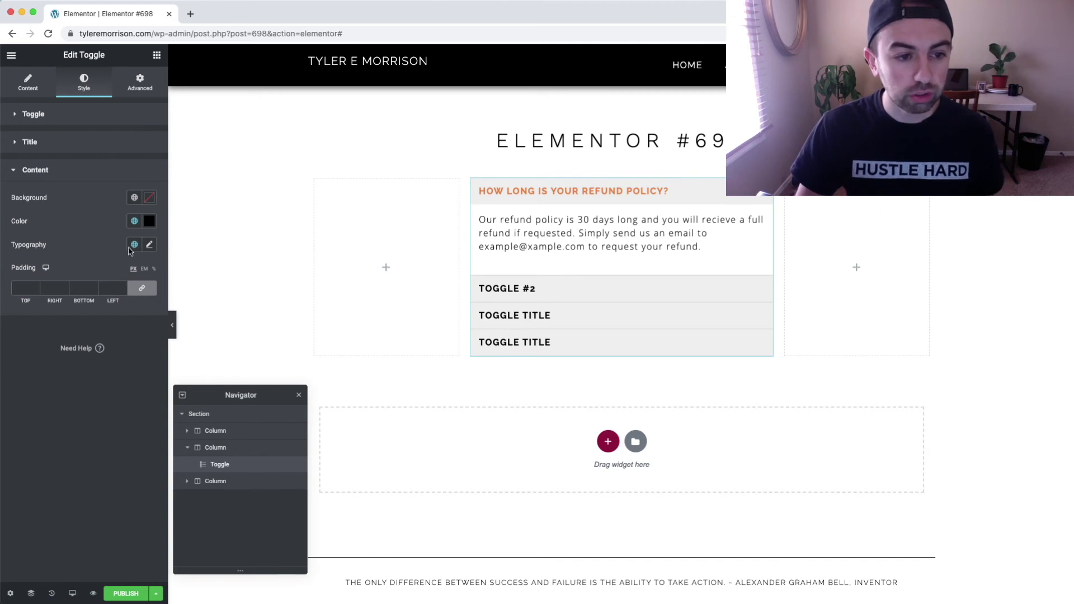
# - View the typography options for the toggle content
pyautogui.click(150, 245)
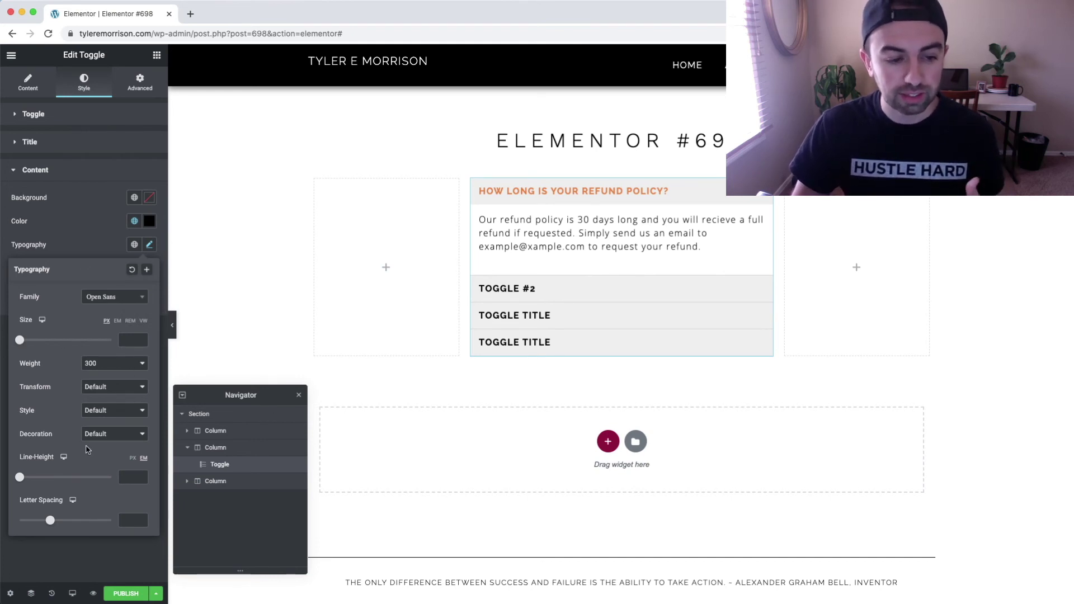
pyautogui.click(96, 247)
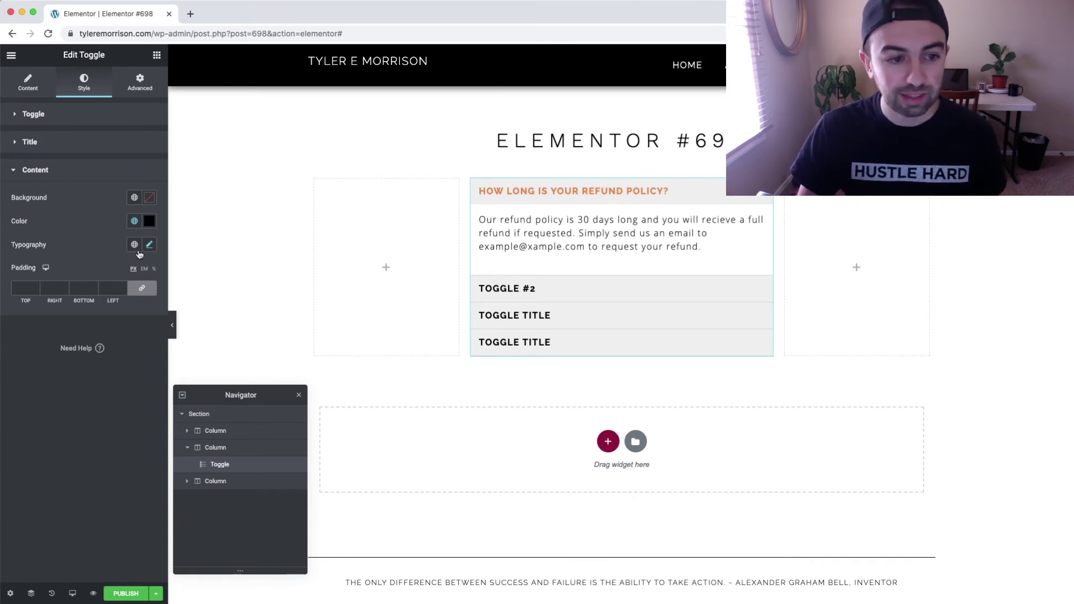
# - Try linked padding of 30 px and 54 px on all sides of the toggle content
pyautogui.click(35, 289)
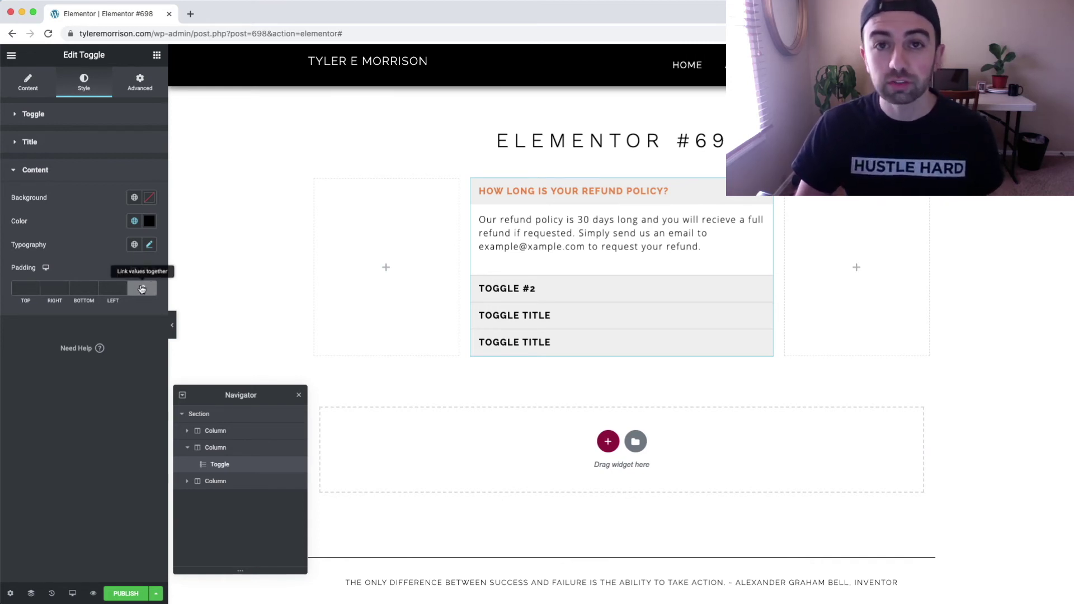
pyautogui.write('4')
pyautogui.click(34, 287)
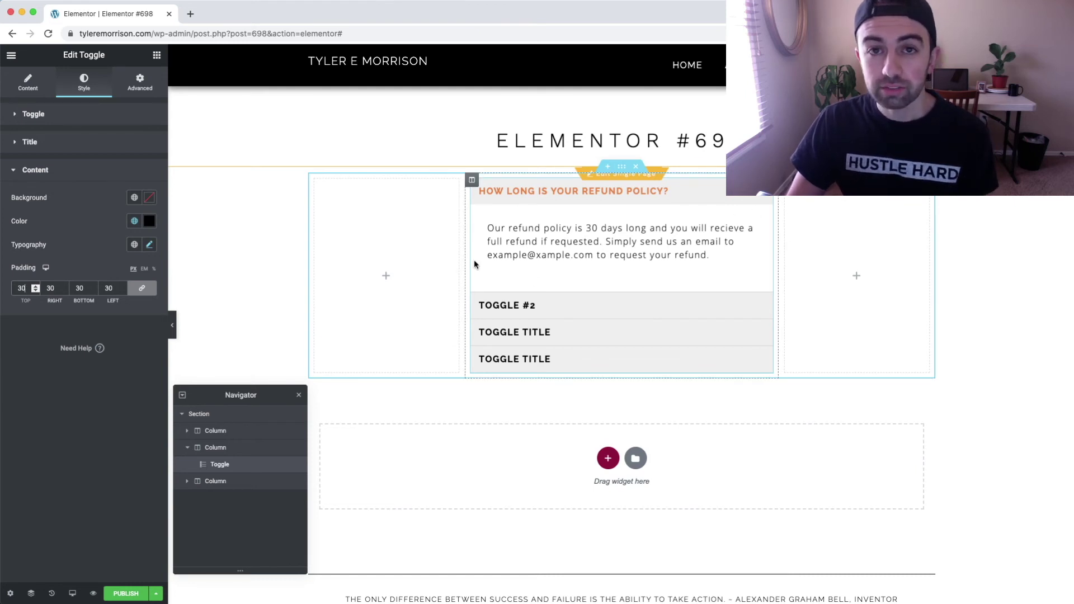
pyautogui.moveTo(64, 286); pyautogui.dragTo(64, 287)
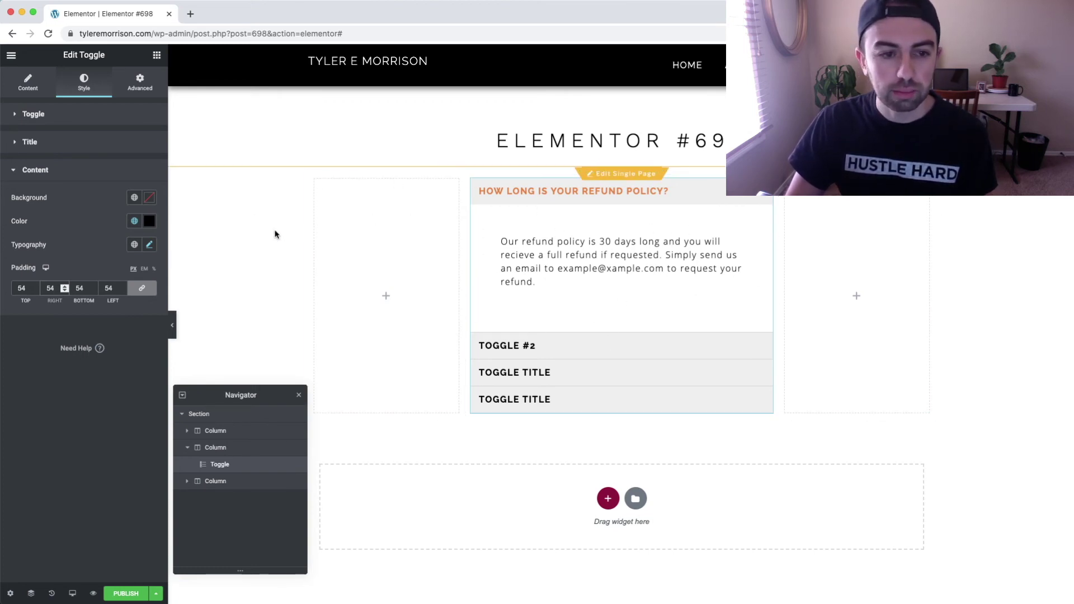
# - Unlink the content padding values and set the left and right padding to 0
pyautogui.click(150, 292)
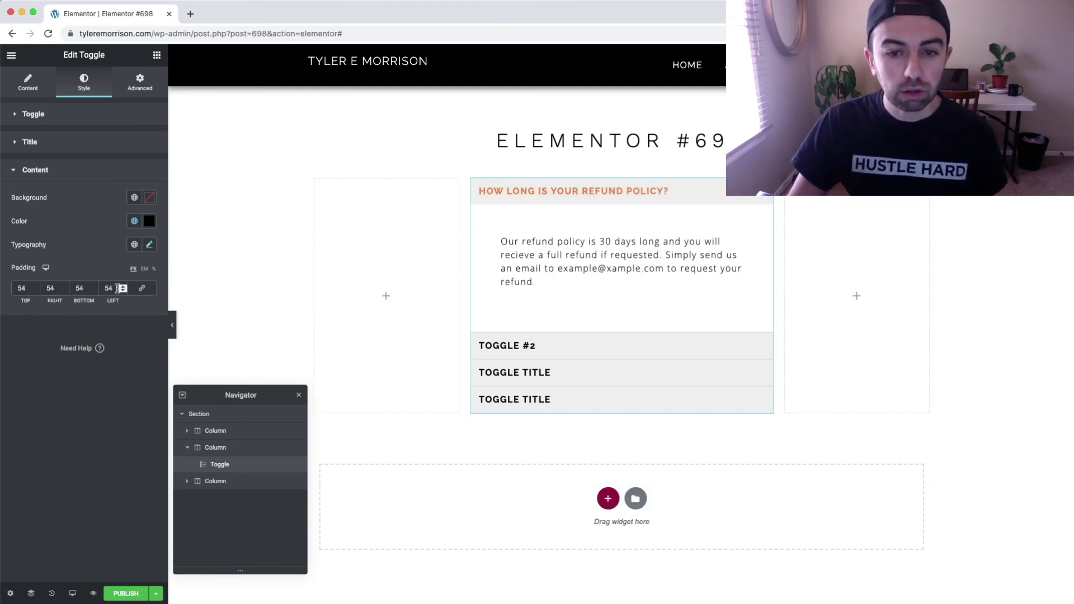
pyautogui.doubleClick(117, 289)
pyautogui.write('0')
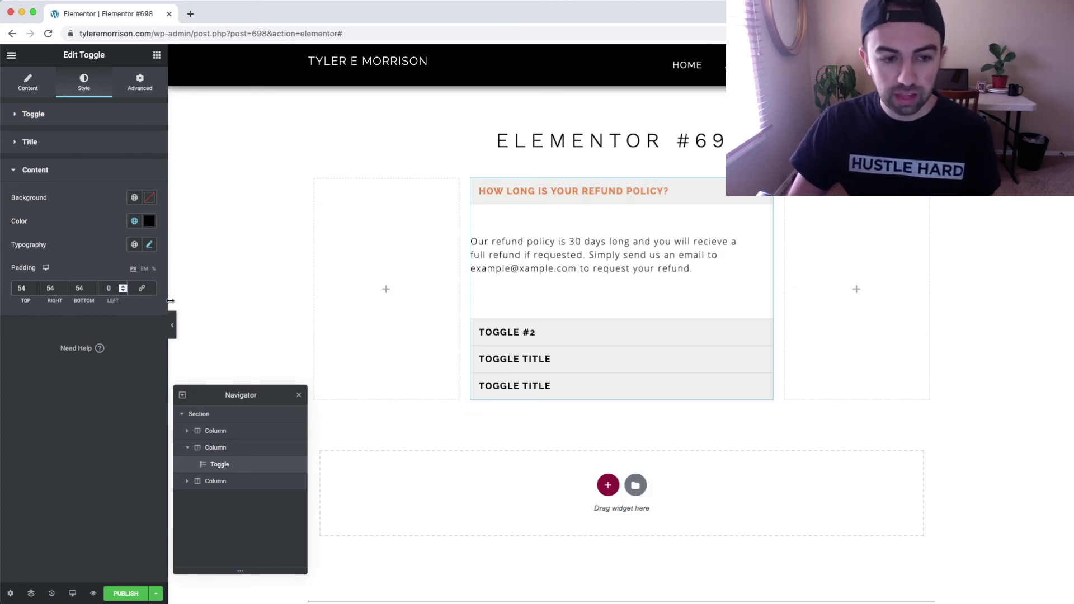
pyautogui.doubleClick(40, 287)
pyautogui.write('0')
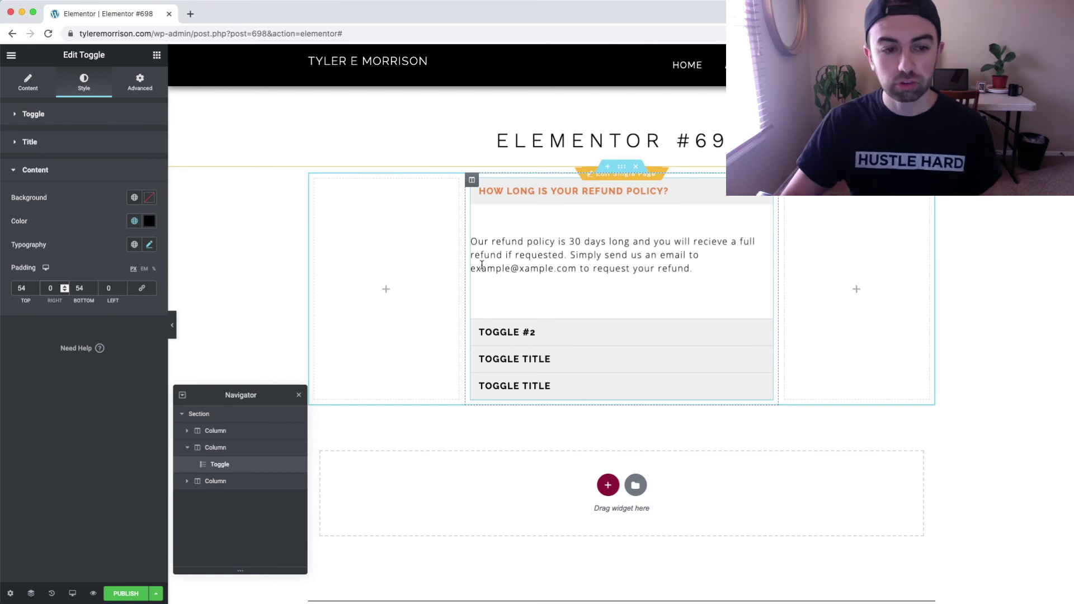
# - Link the content padding values again and clear the padding on all sides
pyautogui.click(144, 289)
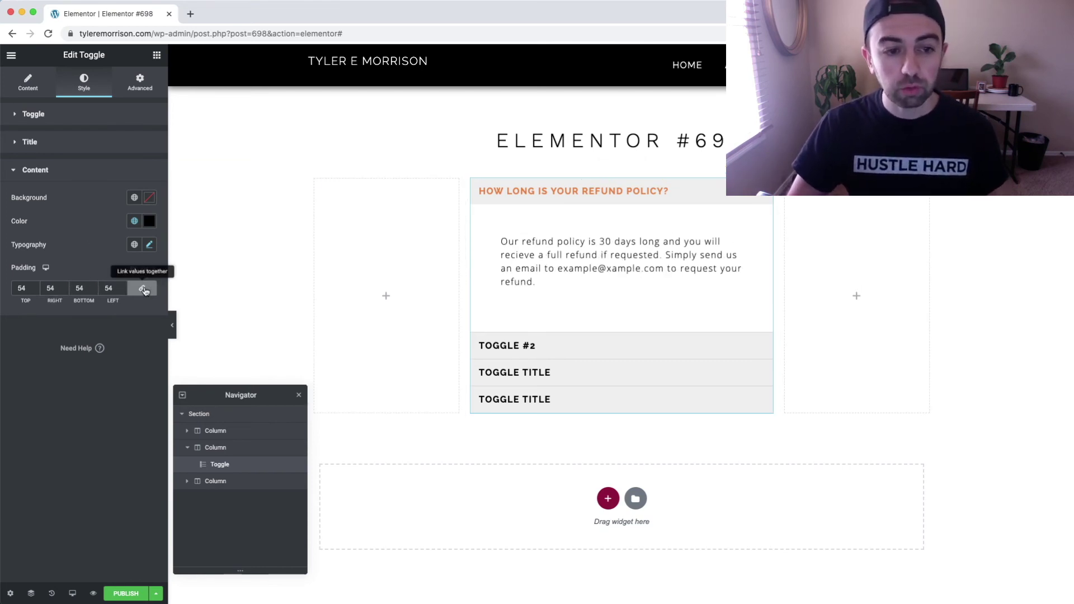
pyautogui.doubleClick(110, 288)
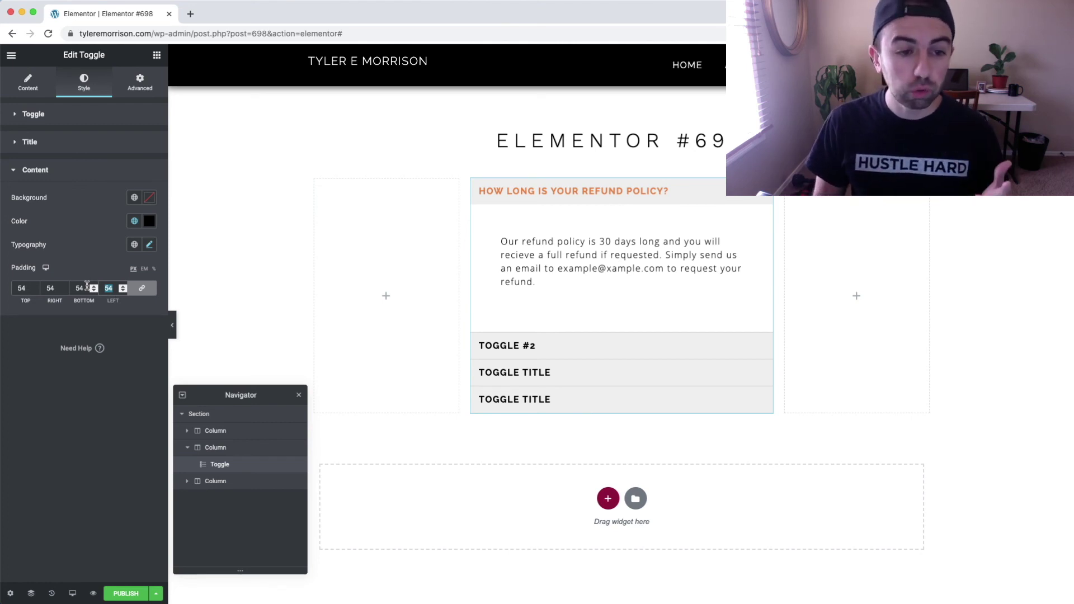
pyautogui.press('BackSpace')
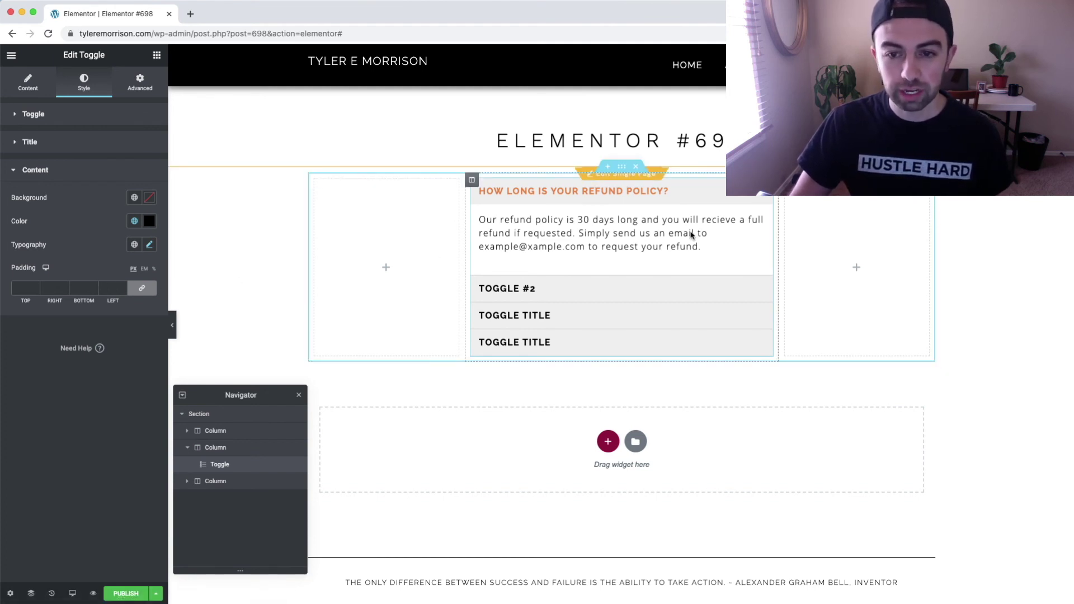
# - Open the toggle widget's advanced settings
pyautogui.click(140, 83)
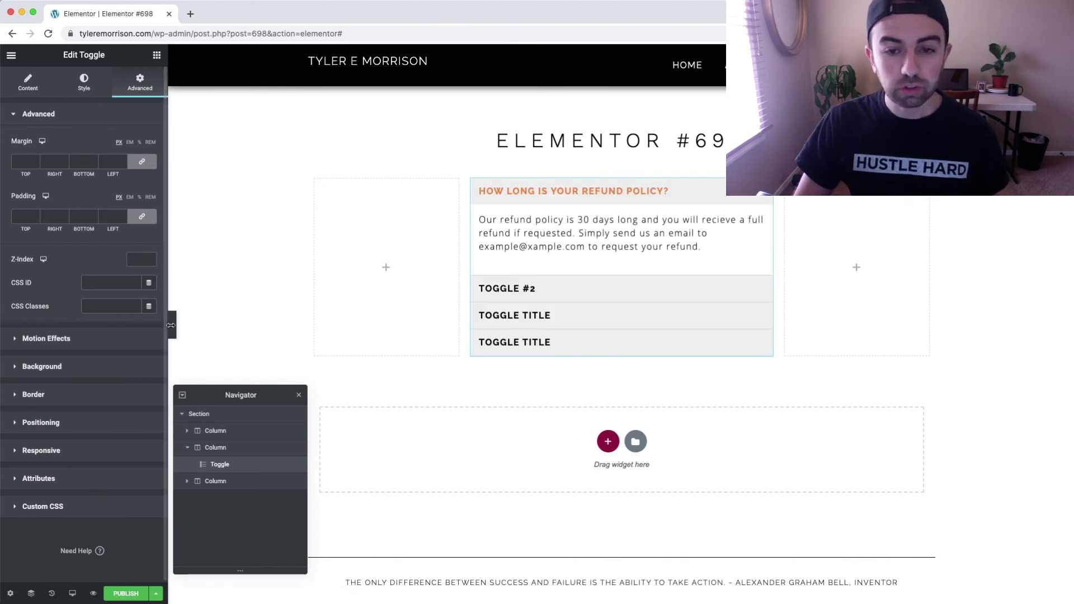